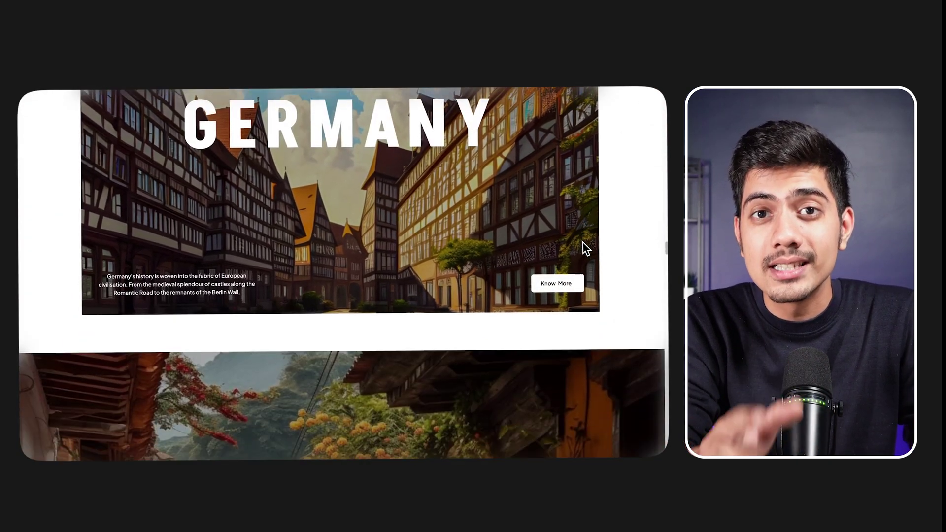
{"action": "scroll", "coordinate": [586, 248], "scroll_direction": "down", "scroll_amount": 5}
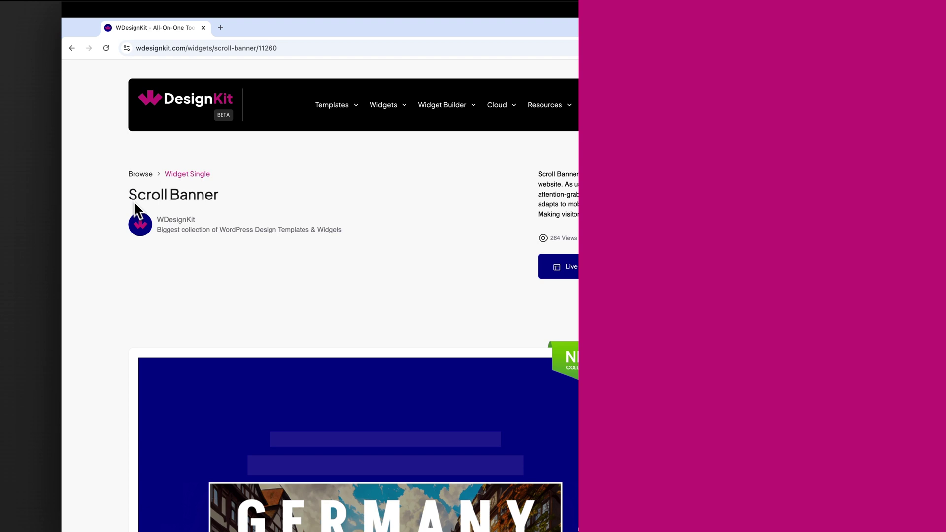
- Highlight the Scroll Banner widget title, look over the Templates, Widgets and Cloud menus, then go to WordPress Plugins
{"action": "left_click_drag", "start_coordinate": [134, 201], "coordinate": [206, 192]}
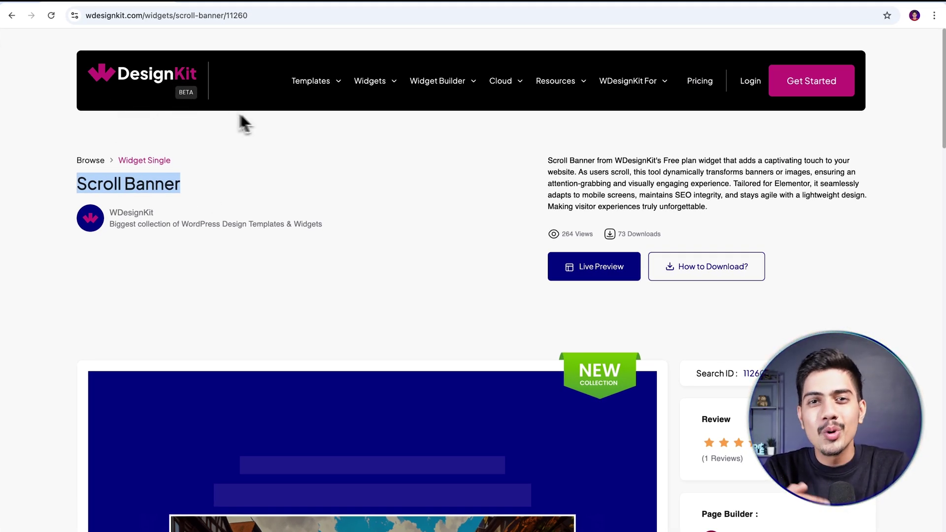
{"action": "mouse_move", "coordinate": [333, 97]}
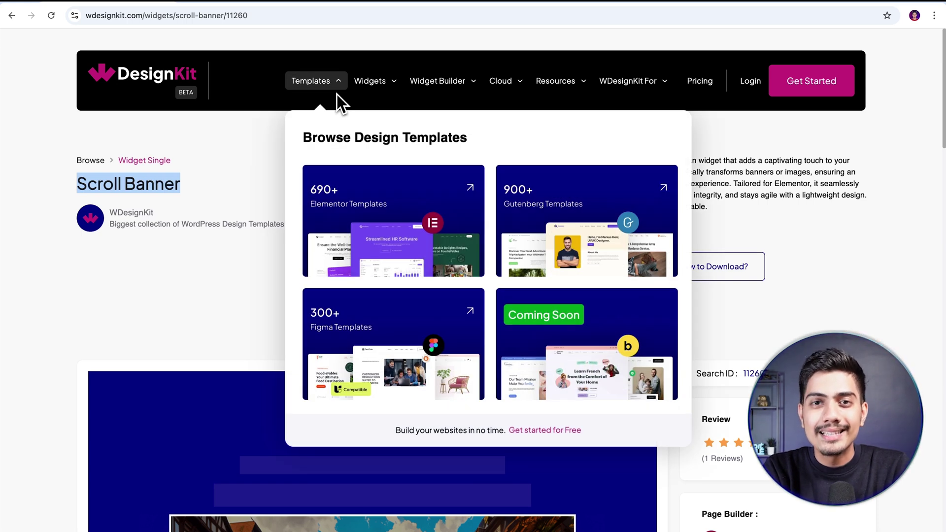
{"action": "mouse_move", "coordinate": [379, 95]}
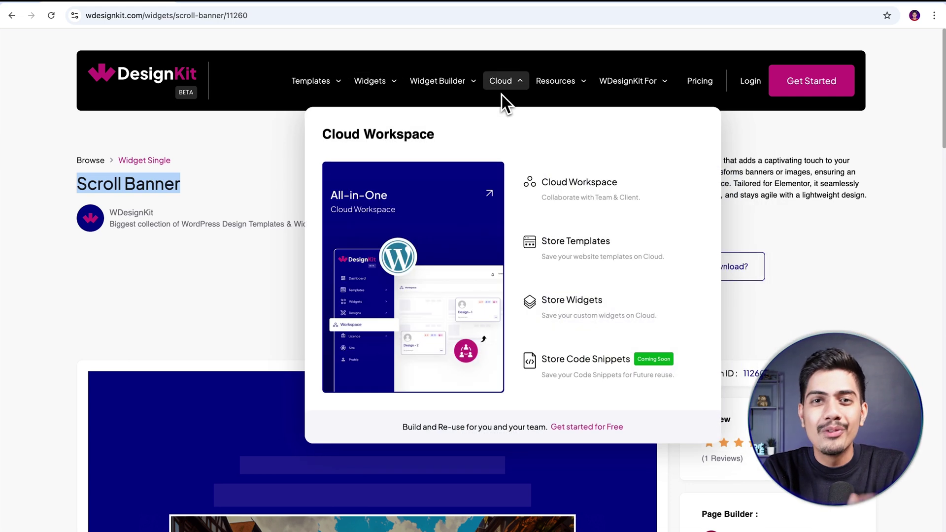
{"action": "mouse_move", "coordinate": [549, 94]}
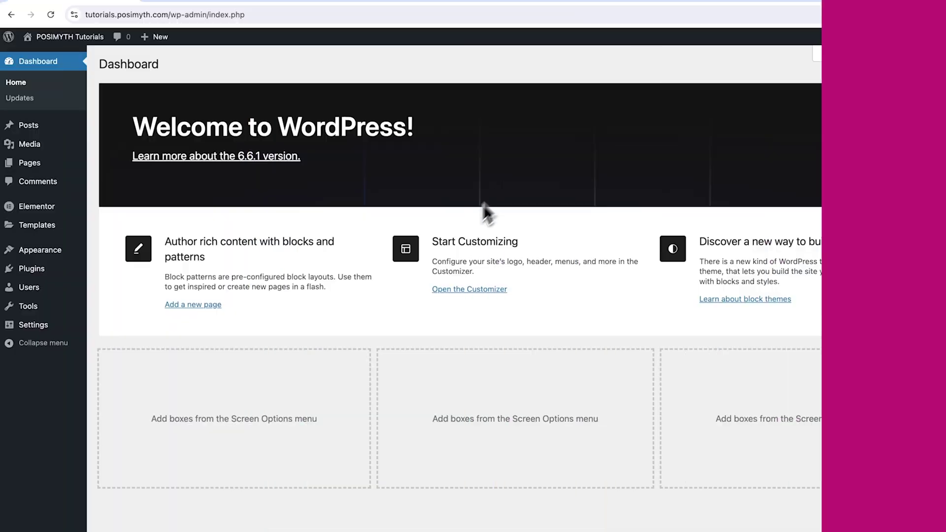
{"action": "mouse_move", "coordinate": [58, 276]}
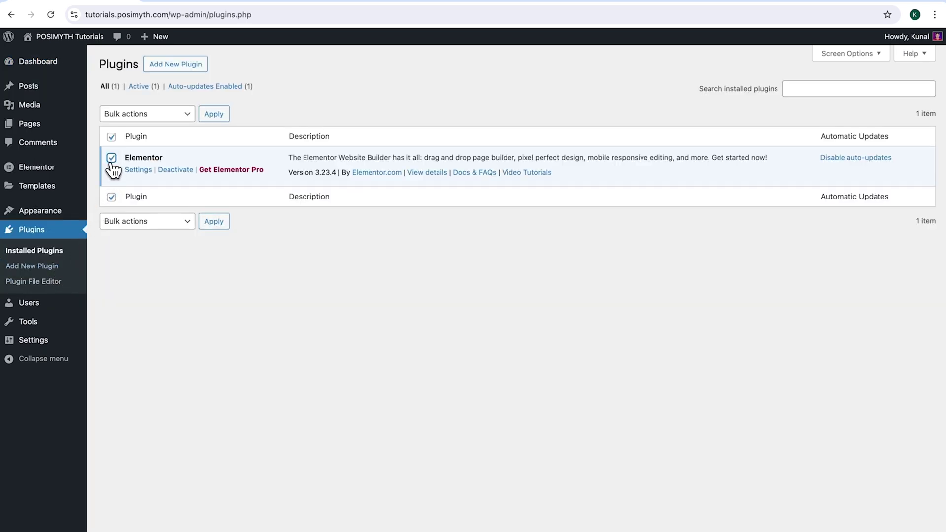
- Install and activate the WDesignKit plugin found by searching 'wdesignkit', then check the active Nexter theme
{"action": "left_click", "coordinate": [177, 71]}
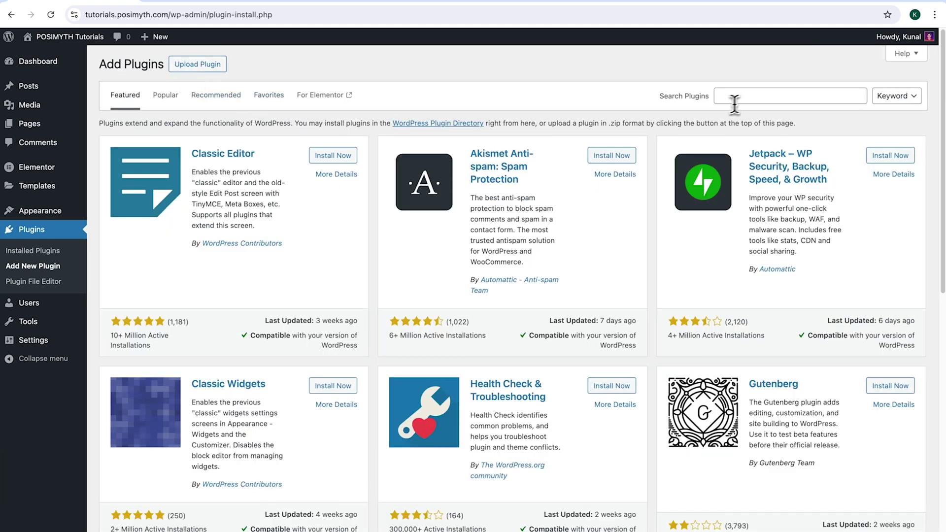
{"action": "left_click", "coordinate": [734, 98]}
{"action": "type", "text": "wdesignkit"}
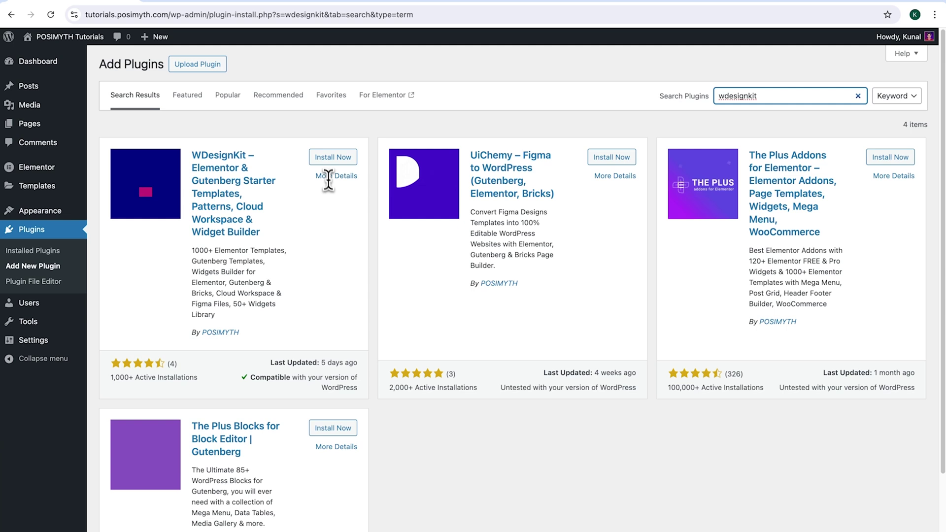
{"action": "left_click", "coordinate": [328, 159]}
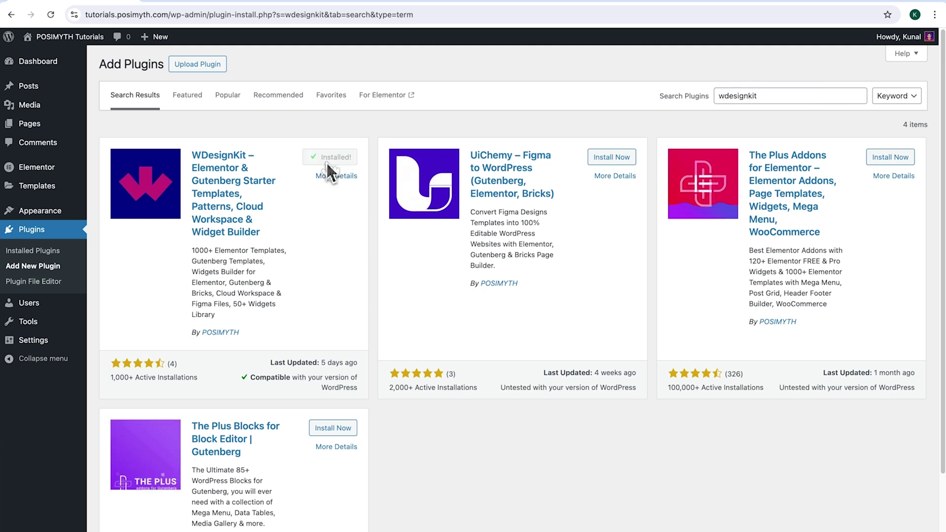
{"action": "left_click", "coordinate": [328, 164]}
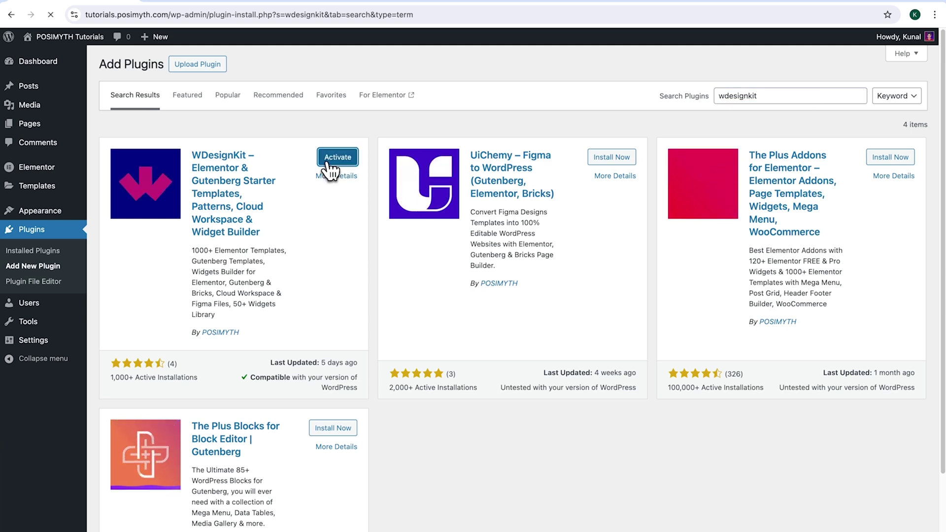
{"action": "left_click", "coordinate": [60, 216]}
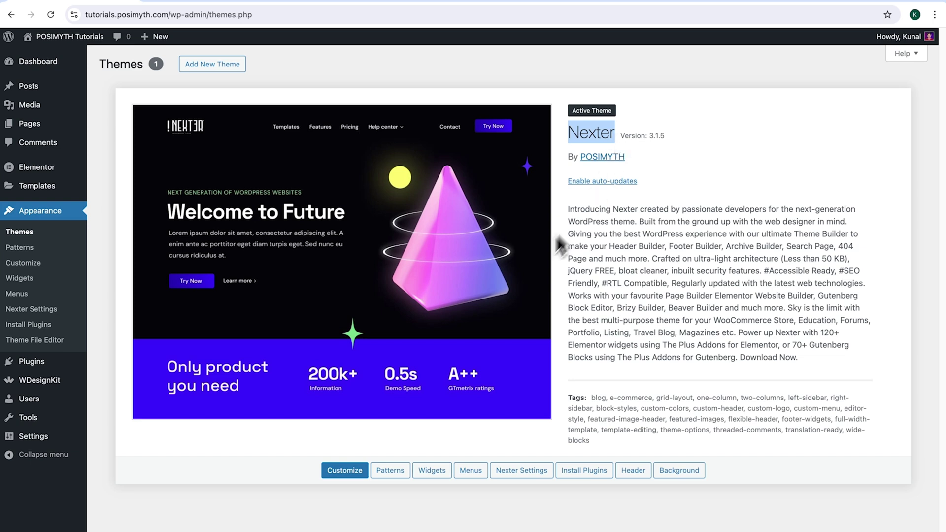
- Open the WDesignKit dashboard and log in with a Google account after glancing at the sign-up form
{"action": "left_click", "coordinate": [61, 387]}
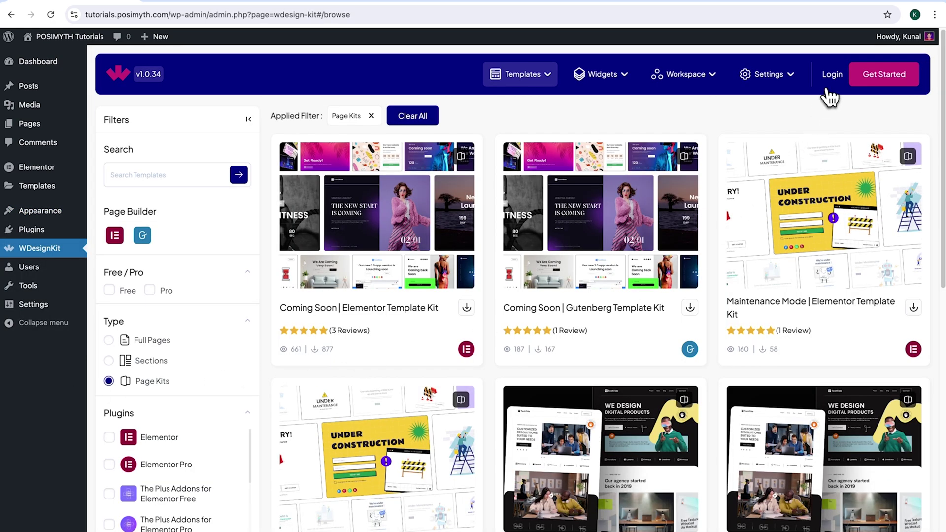
{"action": "left_click", "coordinate": [832, 75]}
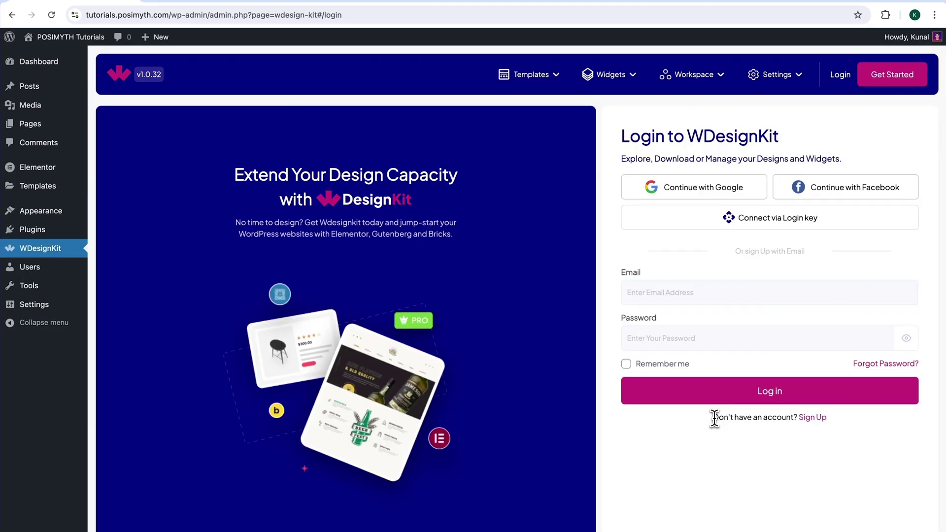
{"action": "left_click_drag", "start_coordinate": [714, 417], "coordinate": [792, 434]}
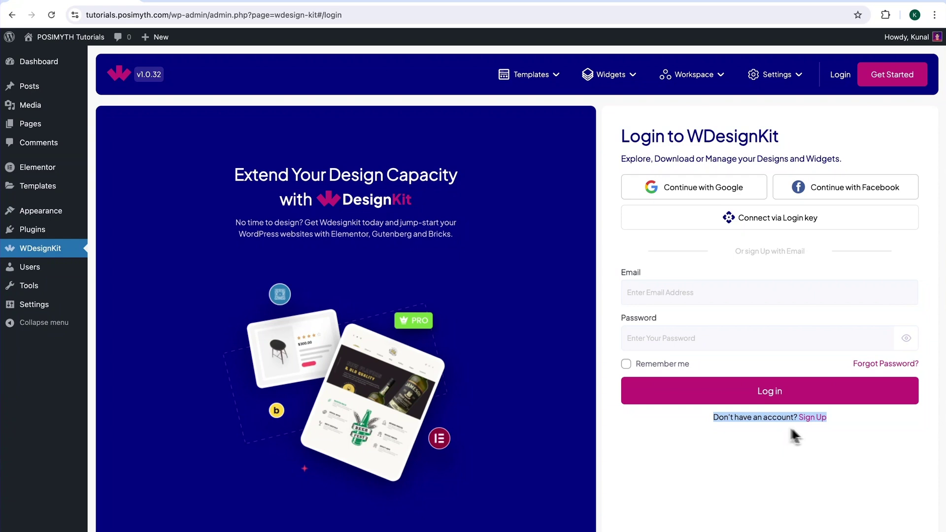
{"action": "left_click", "coordinate": [816, 423]}
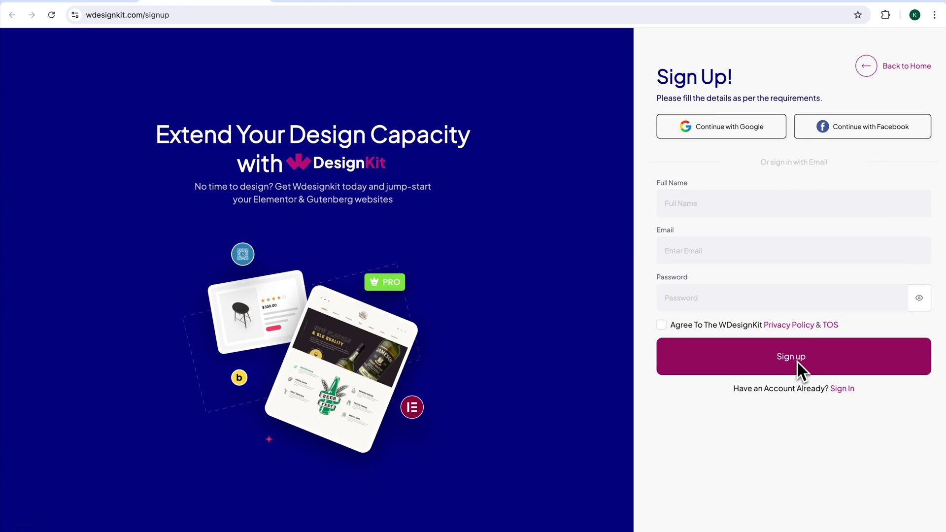
{"action": "left_click", "coordinate": [843, 389]}
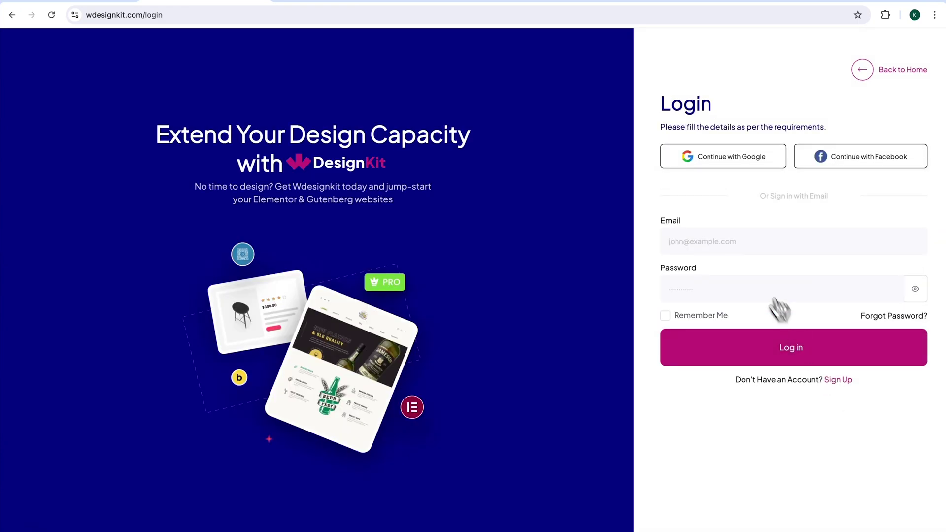
{"action": "left_click", "coordinate": [714, 162]}
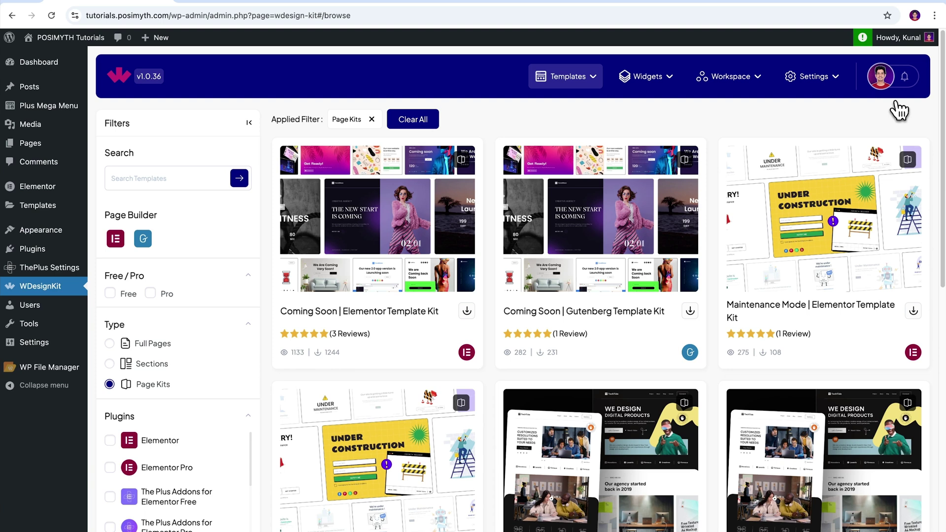
- Search Browse Widgets for 'Scroll Banner', download its Elementor version, and view My Widgets
{"action": "mouse_move", "coordinate": [676, 103]}
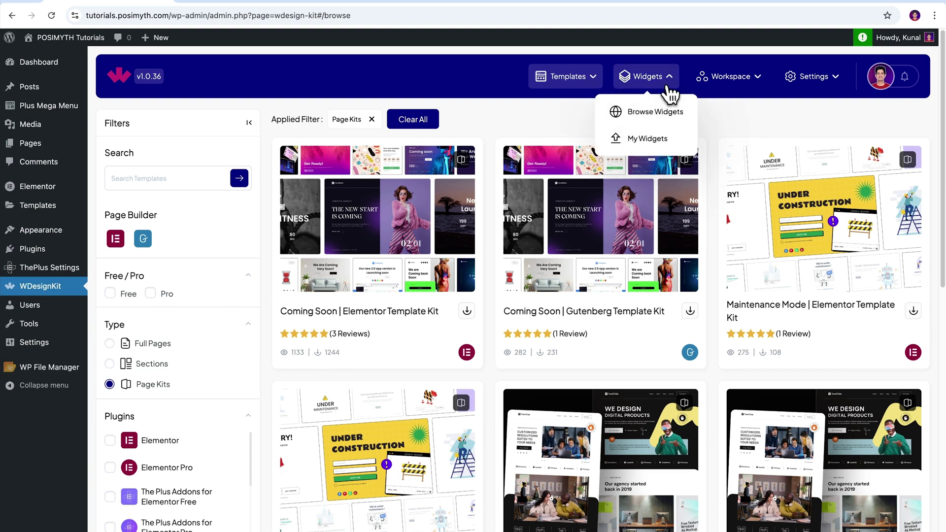
{"action": "left_click", "coordinate": [649, 123]}
{"action": "type", "text": "Scroll Banner"}
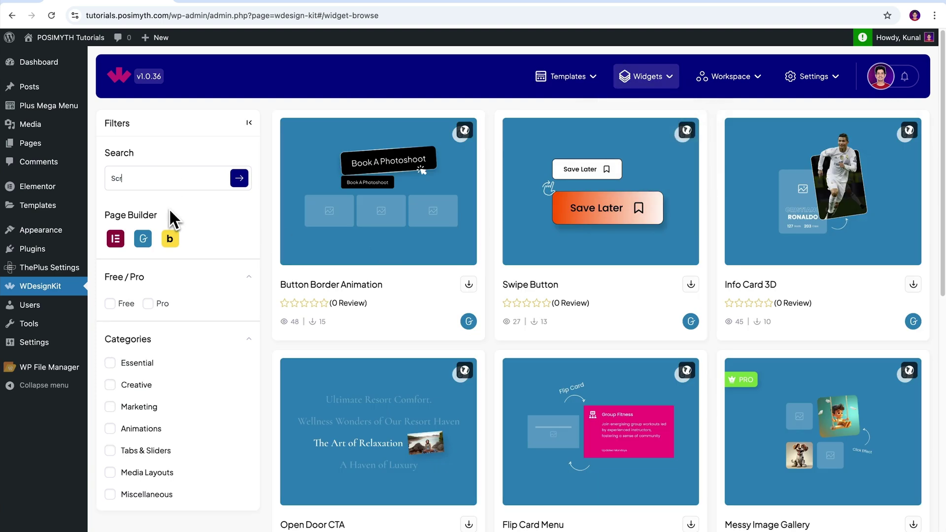
{"action": "left_click", "coordinate": [240, 179]}
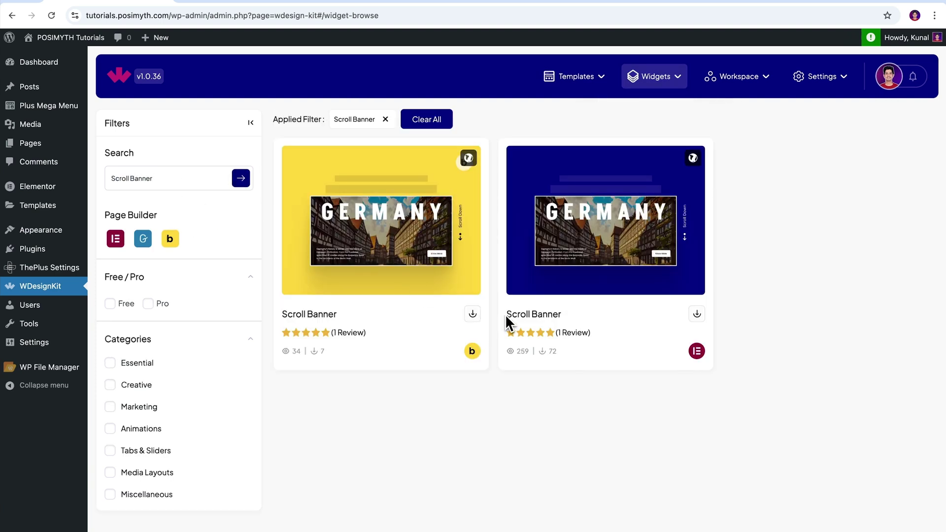
{"action": "left_click", "coordinate": [699, 316]}
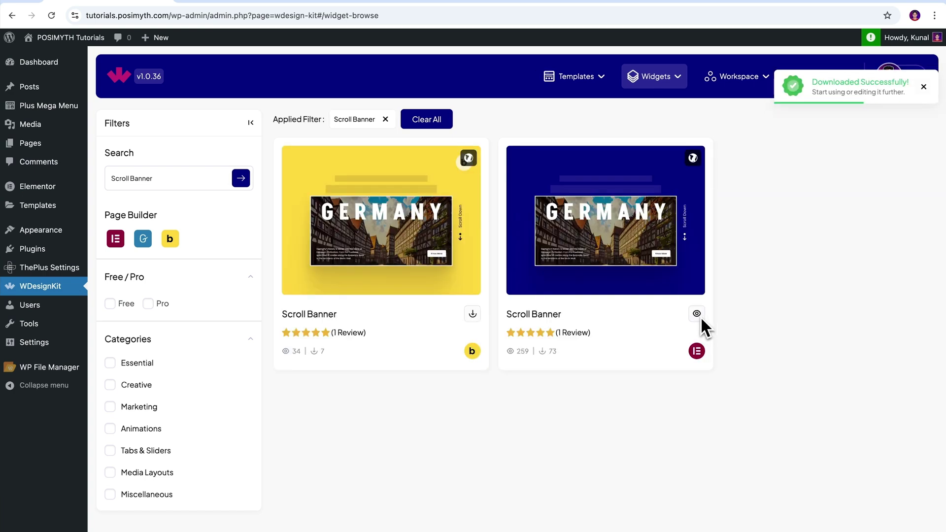
{"action": "left_click", "coordinate": [656, 77]}
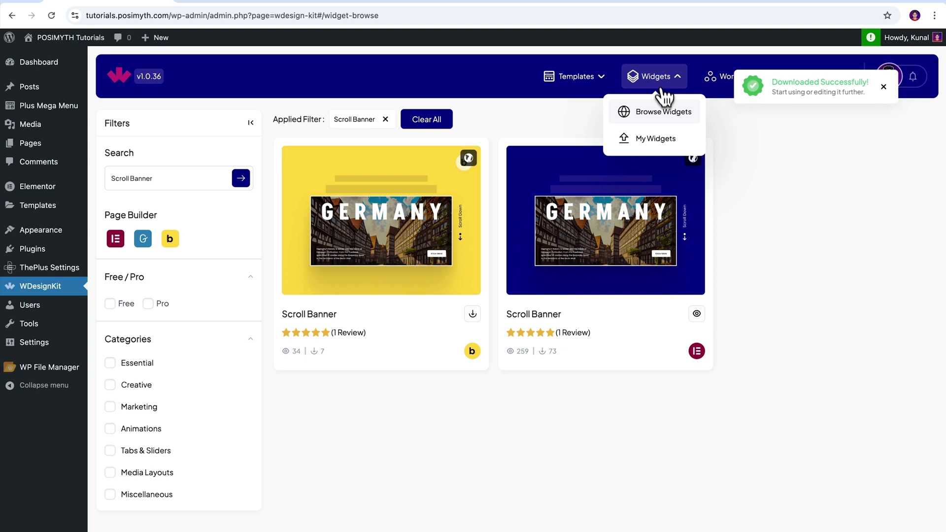
{"action": "left_click", "coordinate": [663, 156]}
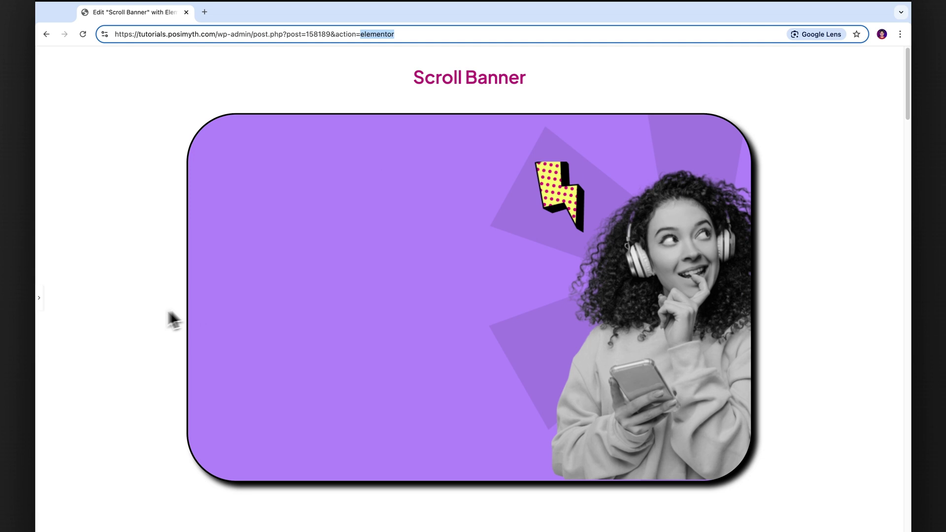
- Search the Elementor panel for 'Scroll Banner' and drag the widget onto the page
{"action": "left_click", "coordinate": [6, 302]}
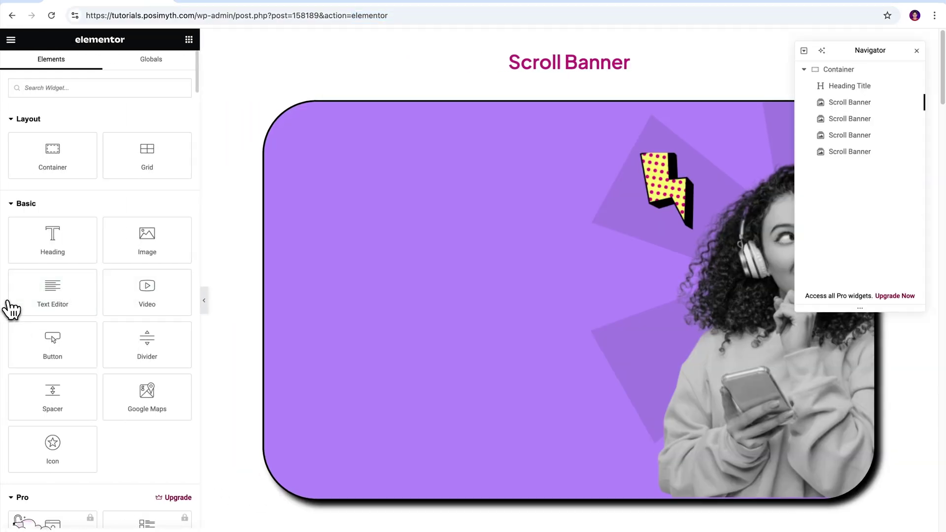
{"action": "left_click_drag", "start_coordinate": [9, 308], "coordinate": [582, 298]}
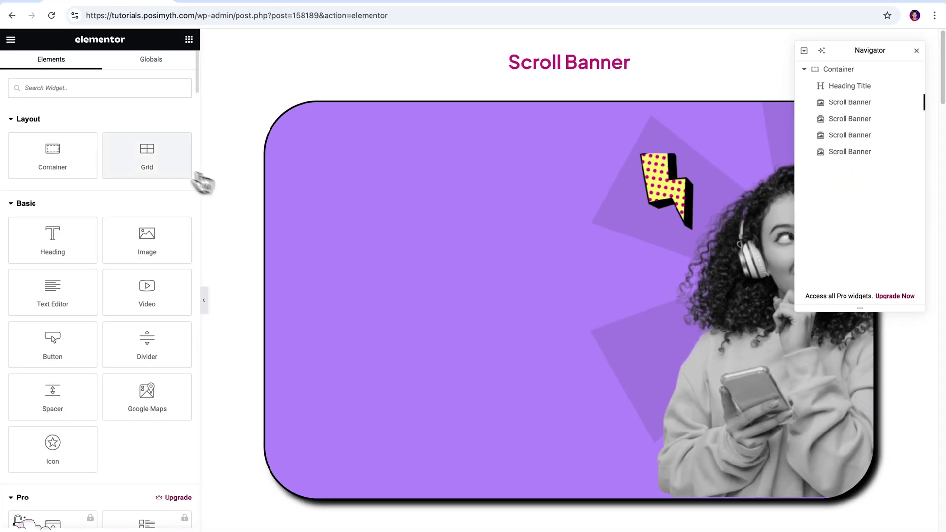
{"action": "left_click", "coordinate": [109, 93]}
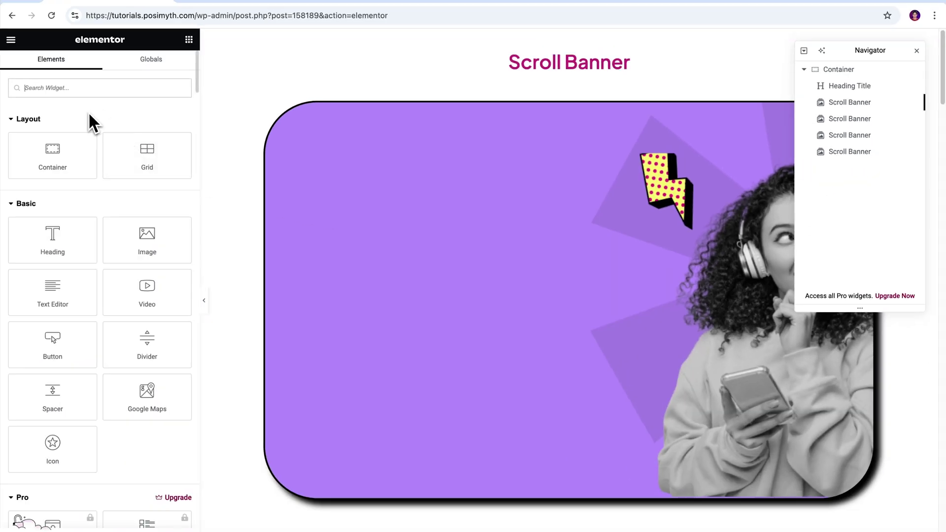
{"action": "type", "text": "Scroll Banner"}
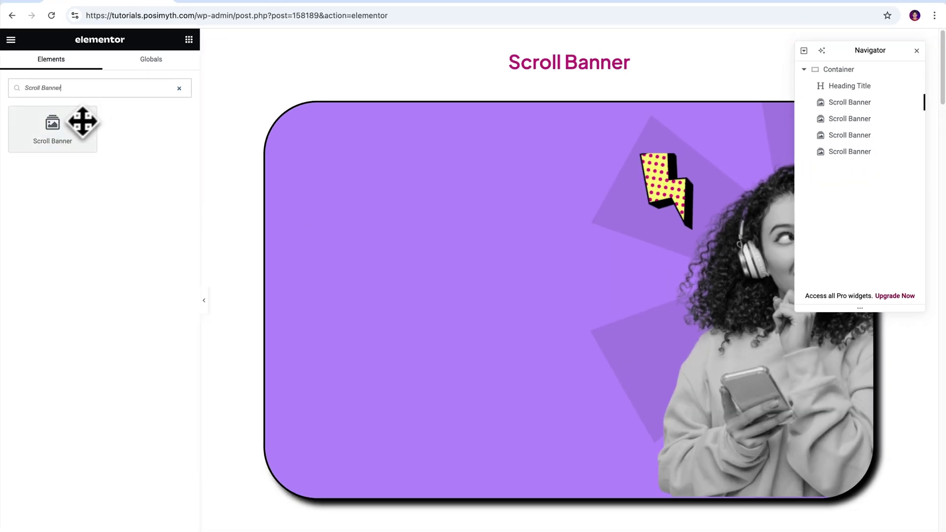
{"action": "left_click_drag", "start_coordinate": [82, 121], "coordinate": [76, 148]}
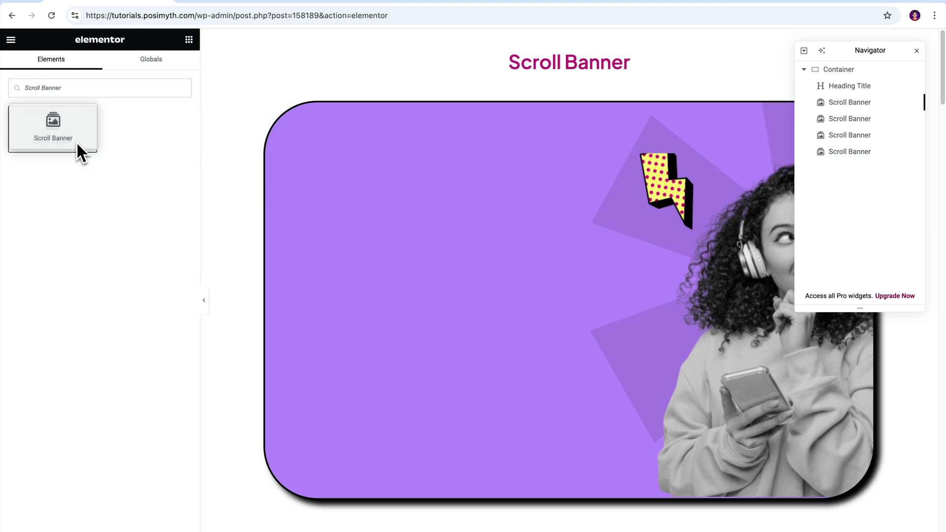
- Open the first Scroll Banner's settings from the Navigator, collapse Content, and close the Navigator
{"action": "left_click", "coordinate": [849, 103]}
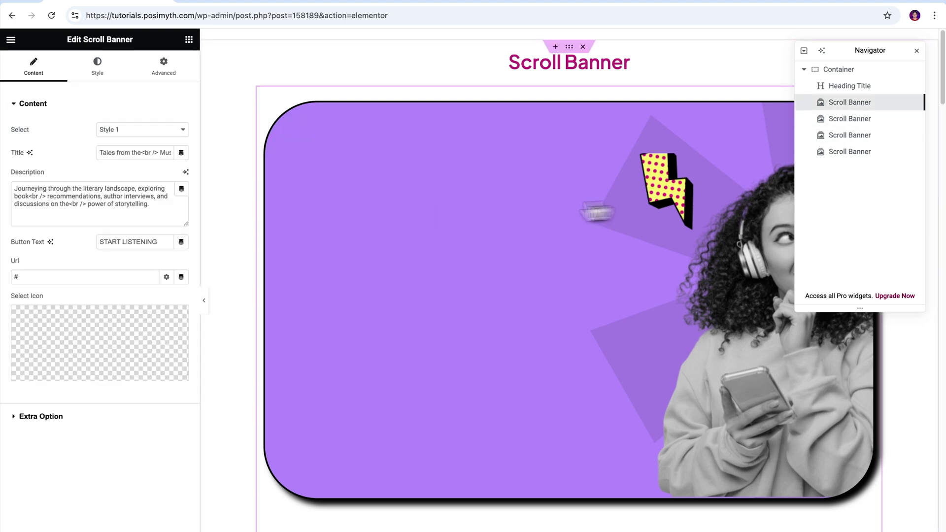
{"action": "left_click", "coordinate": [15, 105]}
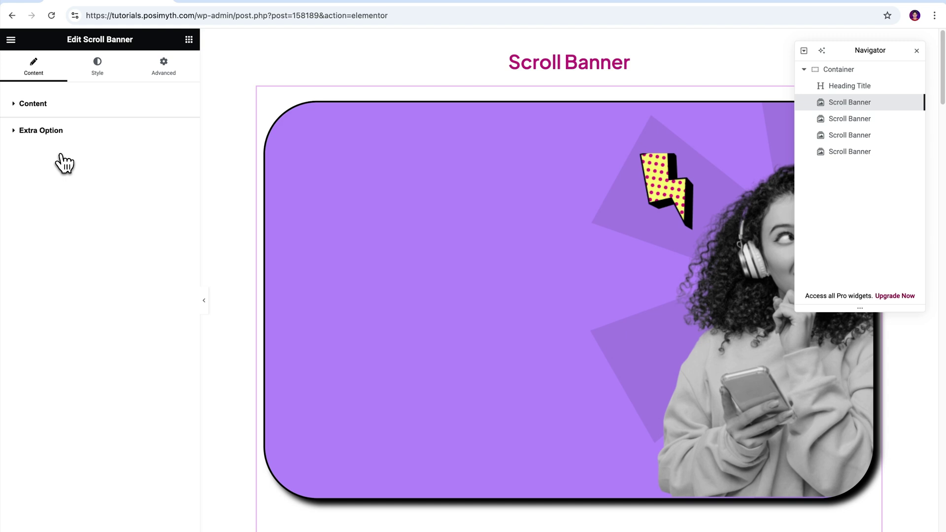
{"action": "left_click", "coordinate": [916, 51]}
- Select the new Scroll Banner and review its Style 1 content with empty title, description and button text
{"action": "scroll", "coordinate": [918, 67], "scroll_direction": "down", "scroll_amount": 5}
{"action": "scroll", "coordinate": [918, 67], "scroll_direction": "down", "scroll_amount": 10}
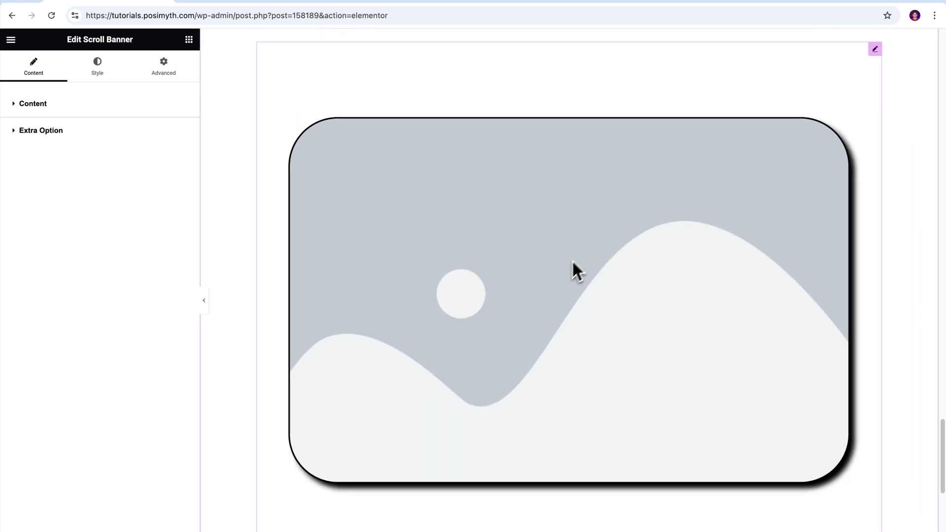
{"action": "left_click", "coordinate": [602, 284]}
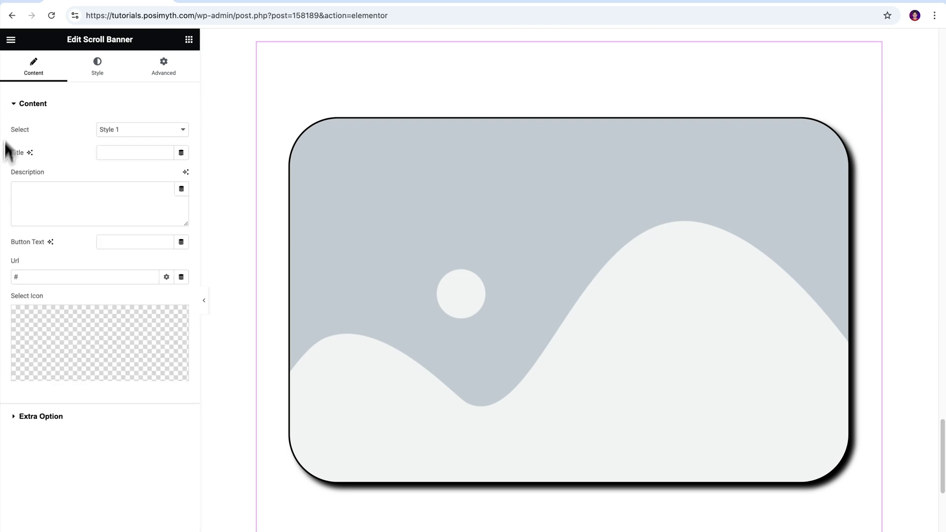
{"action": "mouse_move", "coordinate": [129, 299]}
{"action": "mouse_move", "coordinate": [140, 361]}
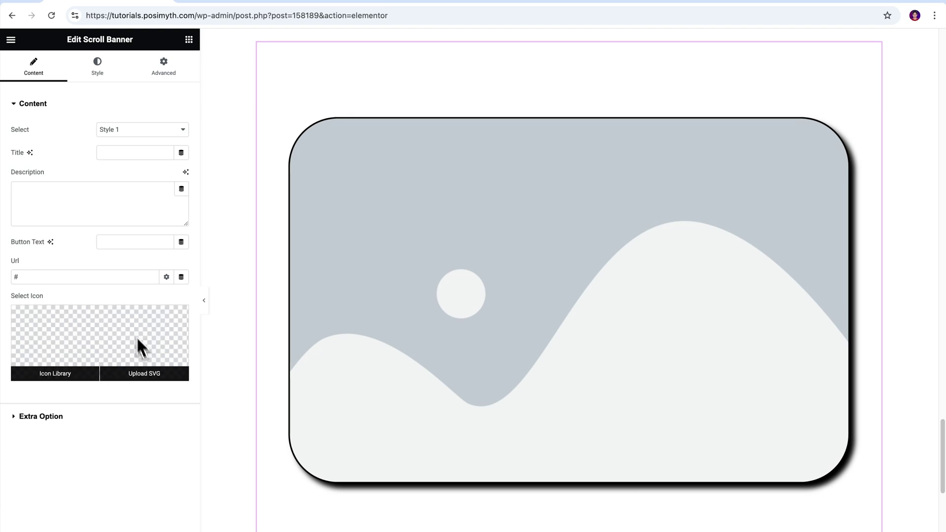
- Set the banner background to Classic with the pink exploring-music-min.jpg image
{"action": "left_click", "coordinate": [105, 71]}
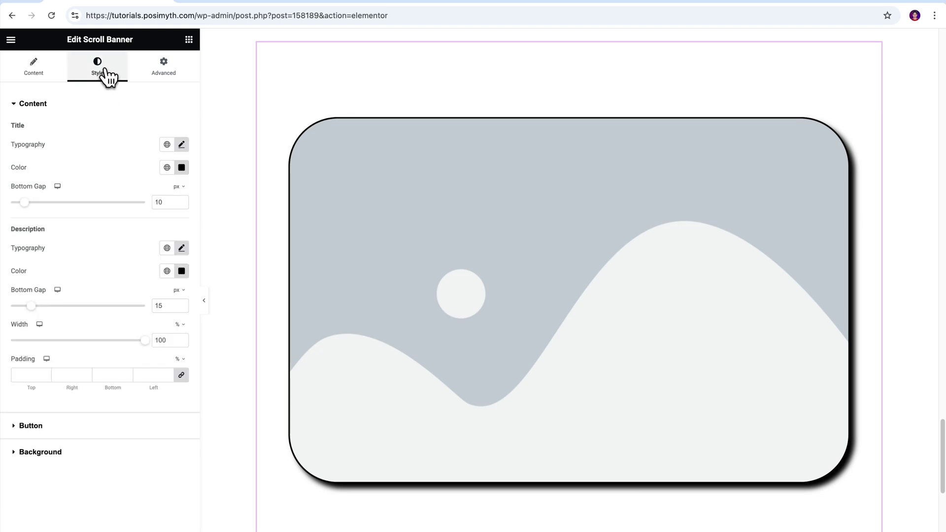
{"action": "left_click", "coordinate": [22, 452]}
{"action": "left_click", "coordinate": [167, 260]}
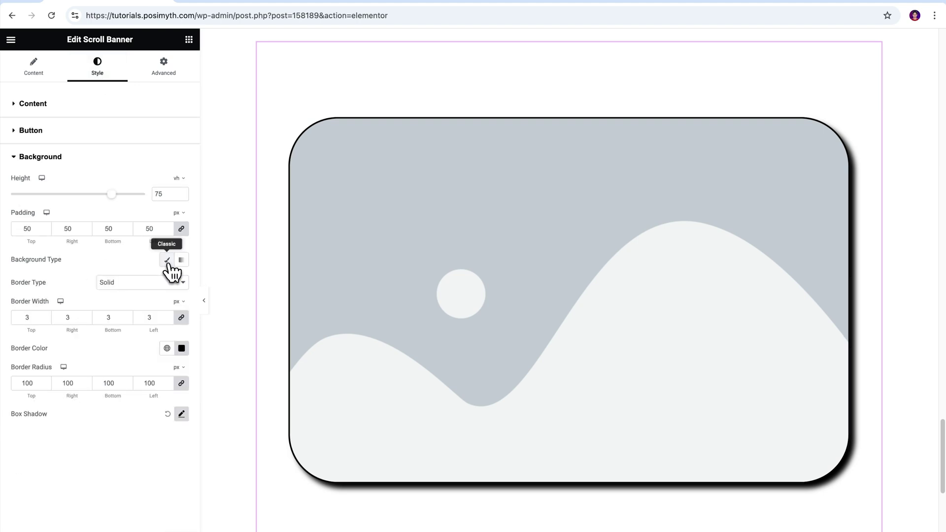
{"action": "left_click", "coordinate": [167, 260]}
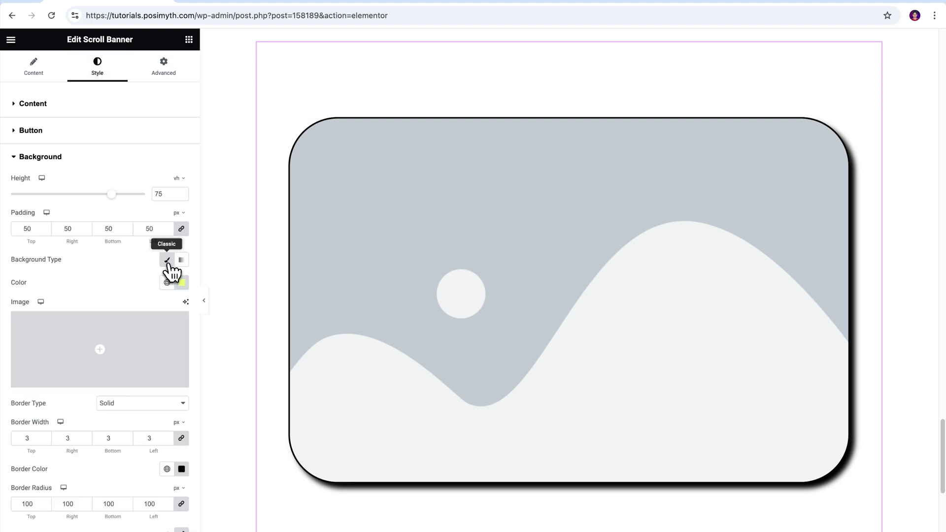
{"action": "left_click", "coordinate": [101, 359]}
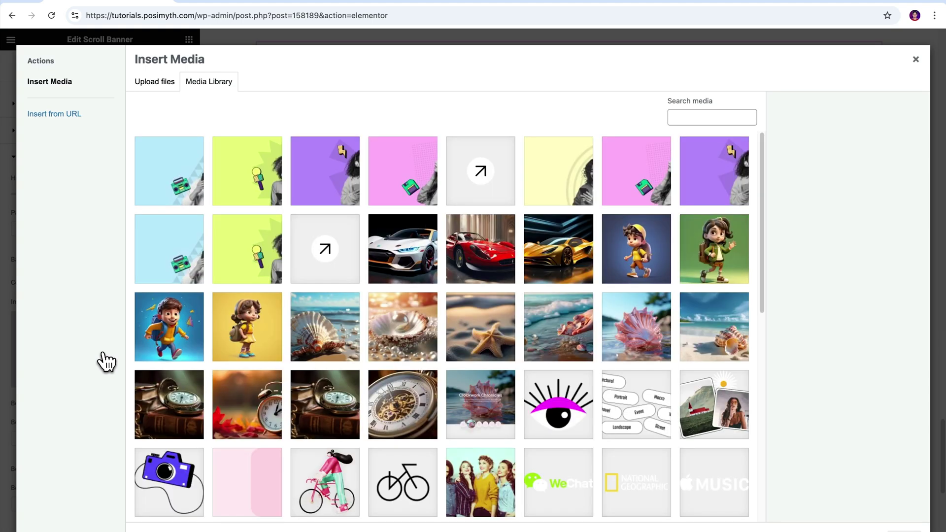
{"action": "left_click", "coordinate": [404, 204]}
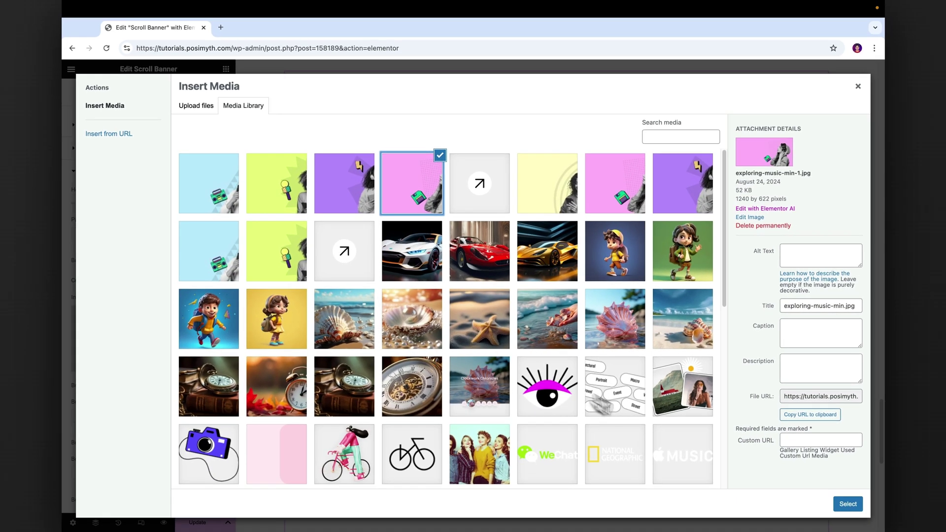
{"action": "left_click", "coordinate": [846, 506]}
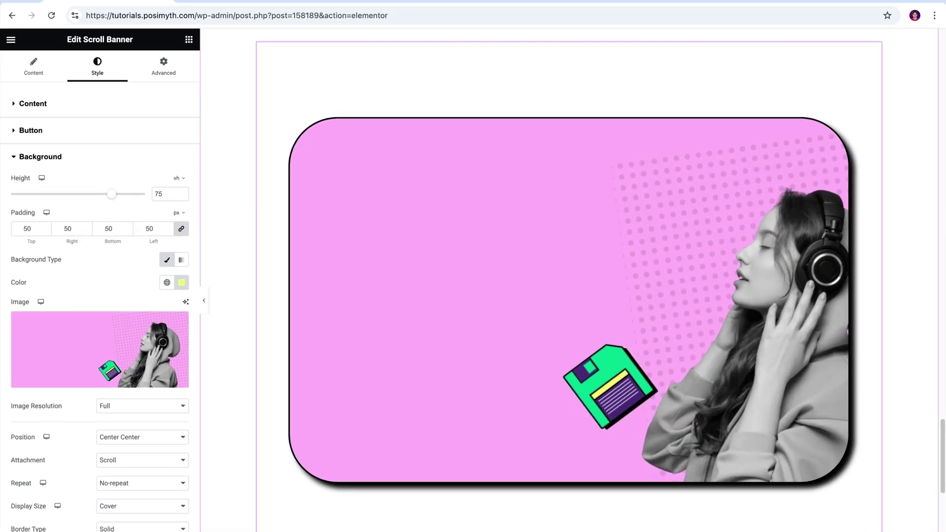
{"action": "left_click", "coordinate": [34, 66]}
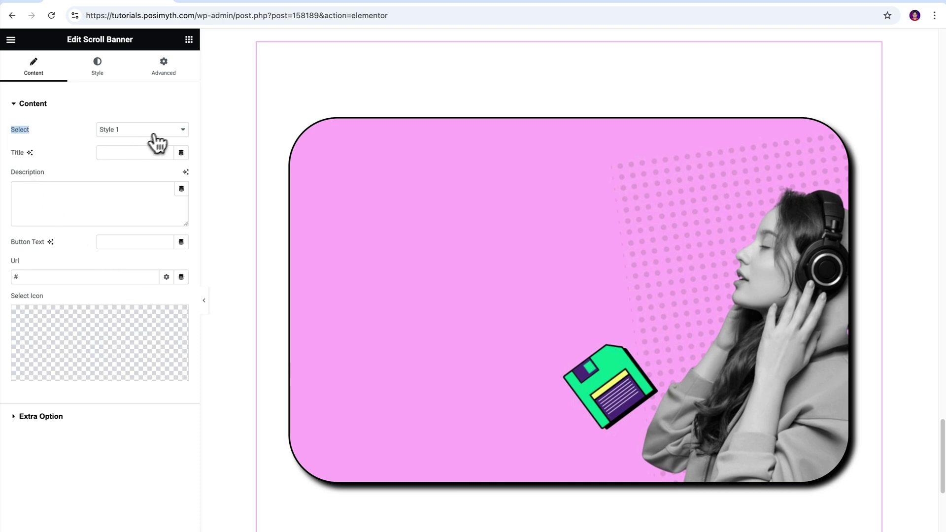
{"action": "left_click", "coordinate": [179, 130]}
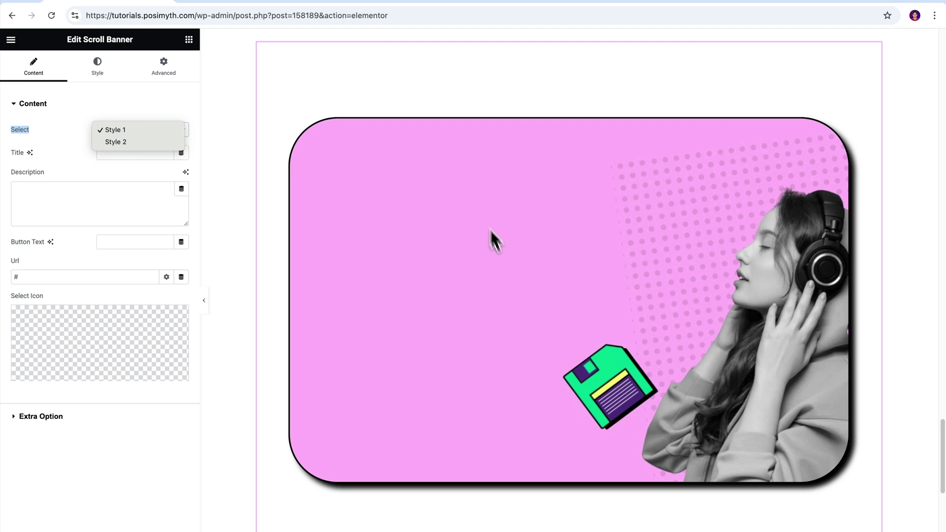
{"action": "left_click", "coordinate": [139, 132]}
{"action": "left_click", "coordinate": [73, 156]}
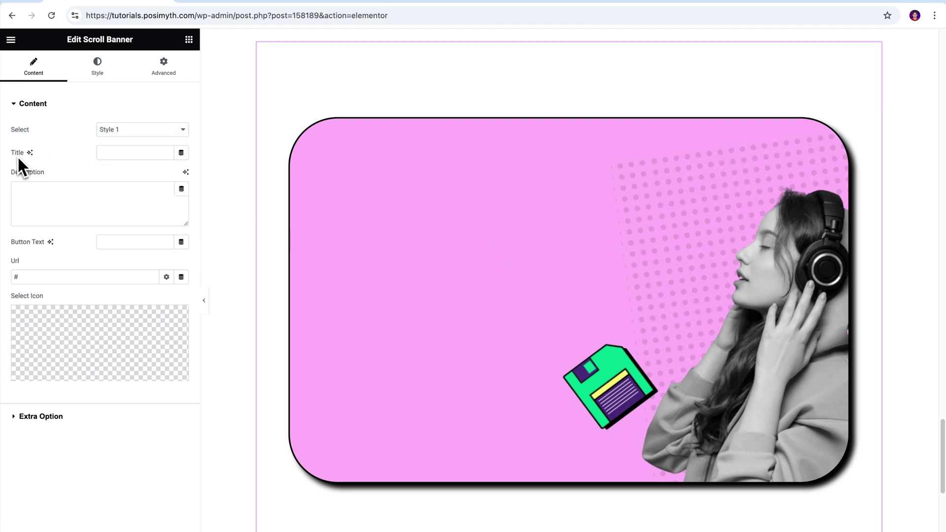
{"action": "left_click", "coordinate": [54, 175]}
- Copy the title 'Exploring Musical Journeys' from the Docs file into the banner's Title field
{"action": "left_click", "coordinate": [184, 2]}
{"action": "left_click_drag", "start_coordinate": [314, 174], "coordinate": [439, 173]}
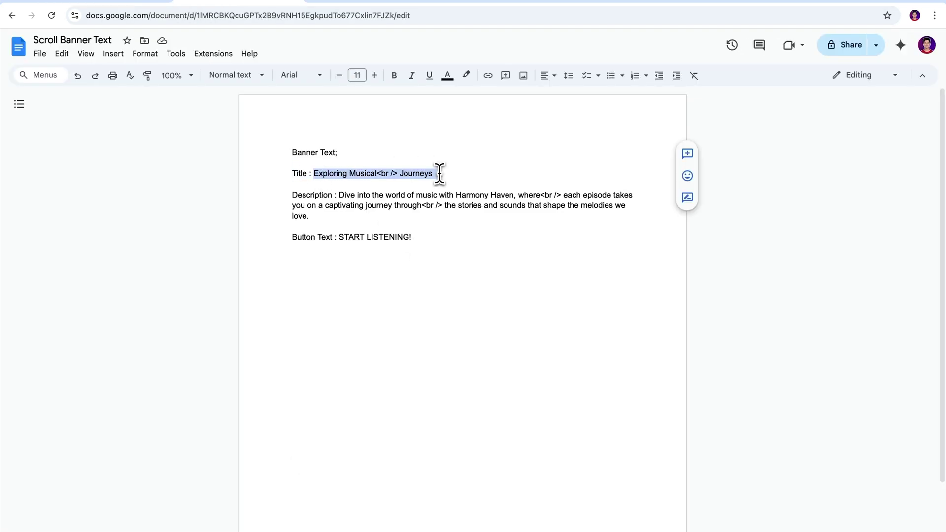
{"action": "key", "text": "ctrl+c"}
{"action": "left_click", "coordinate": [133, 5]}
{"action": "left_click", "coordinate": [143, 155]}
{"action": "key", "text": "ctrl+v"}
- Paste the music description into the Description field, then select 'START LISTENING!' in the document
{"action": "left_click", "coordinate": [222, 5]}
{"action": "left_click_drag", "start_coordinate": [339, 195], "coordinate": [348, 213]}
{"action": "key", "text": "ctrl+c"}
{"action": "left_click", "coordinate": [133, 4]}
{"action": "left_click", "coordinate": [76, 190]}
{"action": "key", "text": "ctrl+v"}
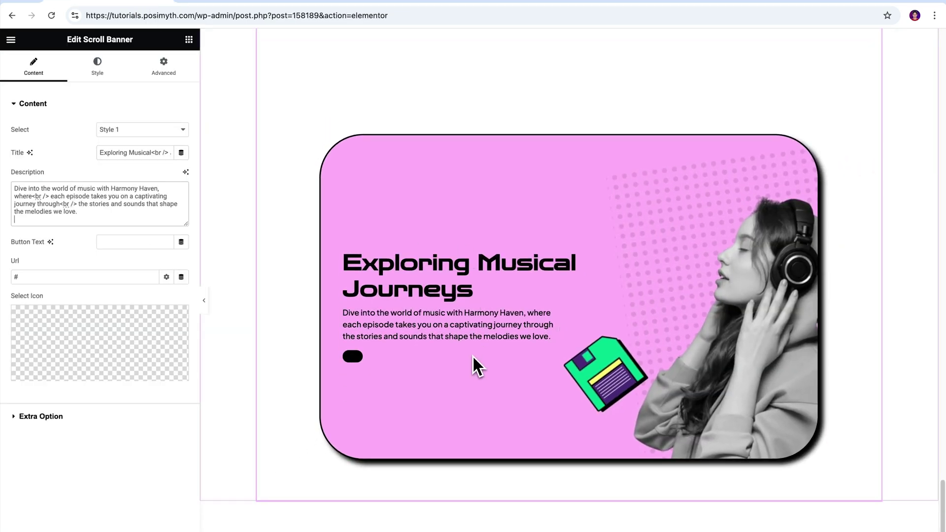
{"action": "left_click", "coordinate": [217, 4]}
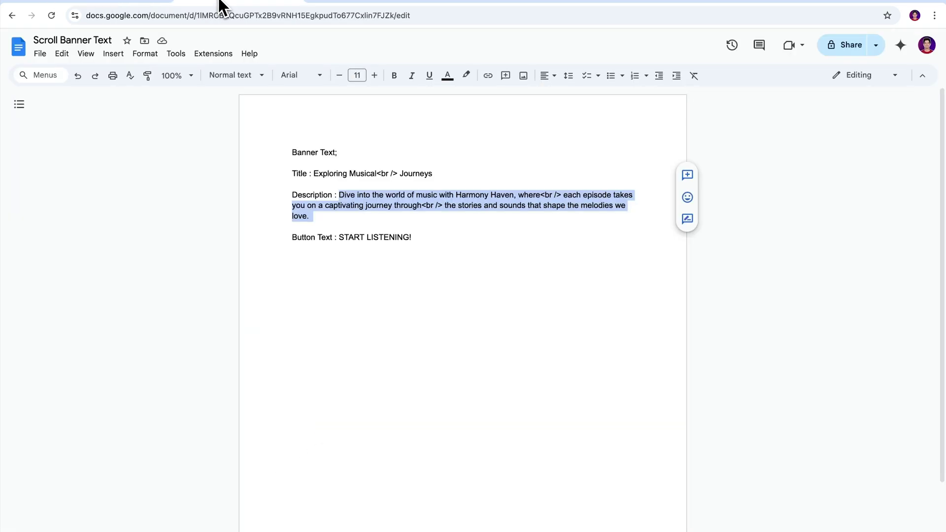
{"action": "left_click_drag", "start_coordinate": [339, 237], "coordinate": [417, 237]}
- Paste START LISTENING! as the button text and leave the button link as #
{"action": "key", "text": "ctrl+c"}
{"action": "left_click", "coordinate": [138, 5]}
{"action": "left_click", "coordinate": [129, 242]}
{"action": "key", "text": "ctrl+v"}
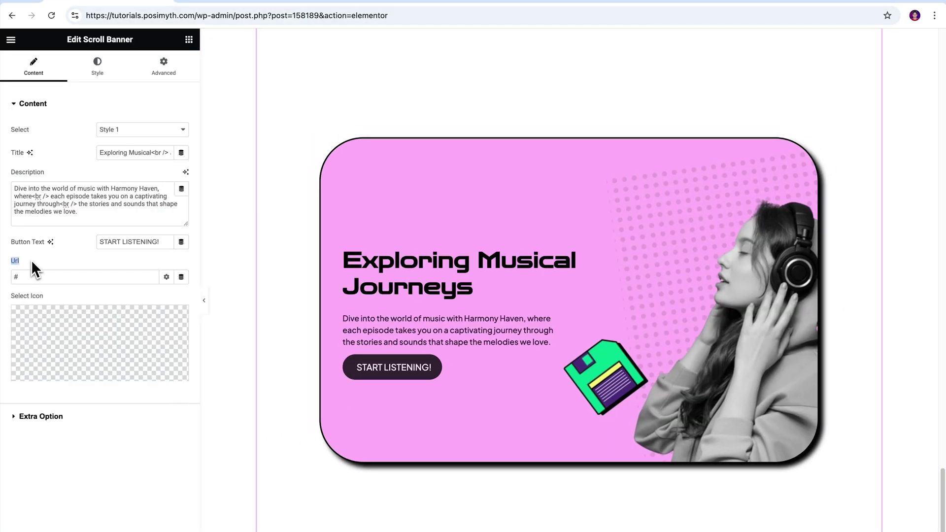
{"action": "left_click", "coordinate": [32, 274]}
{"action": "type", "text": "LINK"}
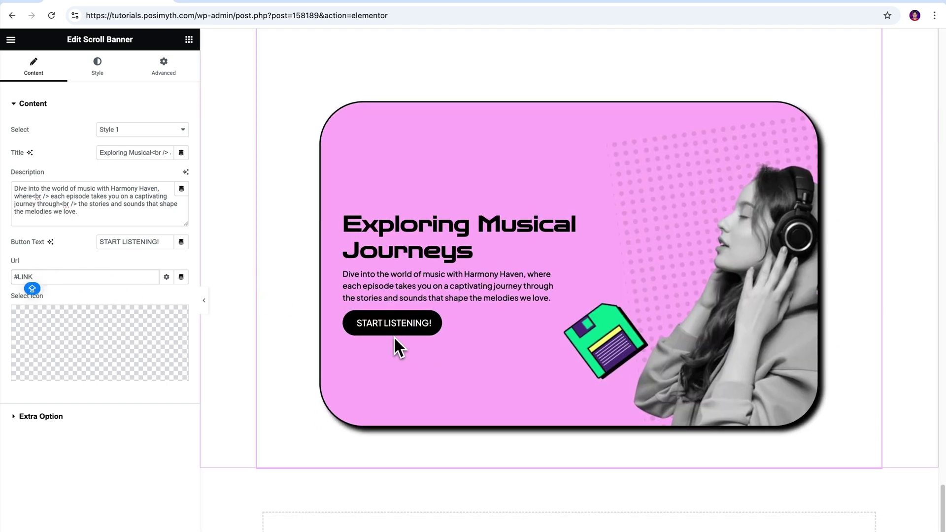
{"action": "key", "text": "BackSpace"}
{"action": "key", "text": "BackSpace"}
{"action": "key", "text": "BackSpace"}
{"action": "key", "text": "BackSpace"}
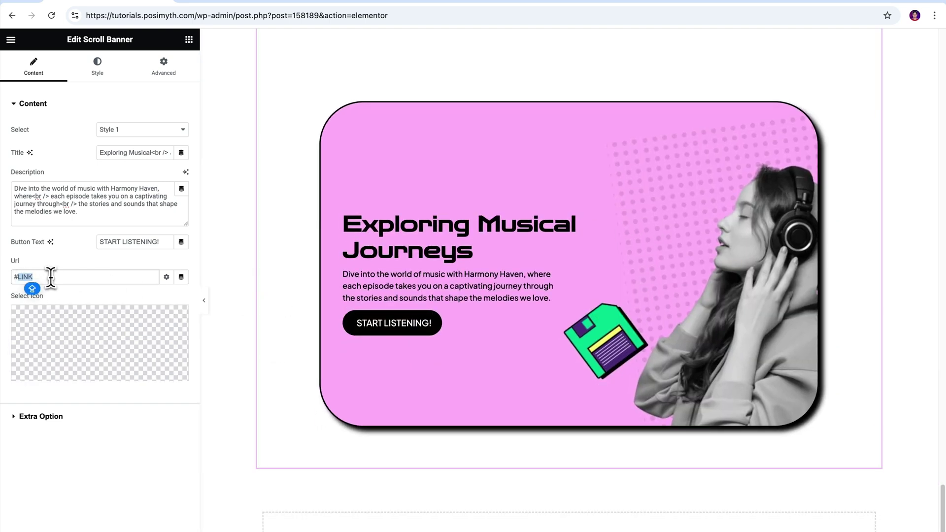
{"action": "left_click_drag", "start_coordinate": [3, 295], "coordinate": [53, 298]}
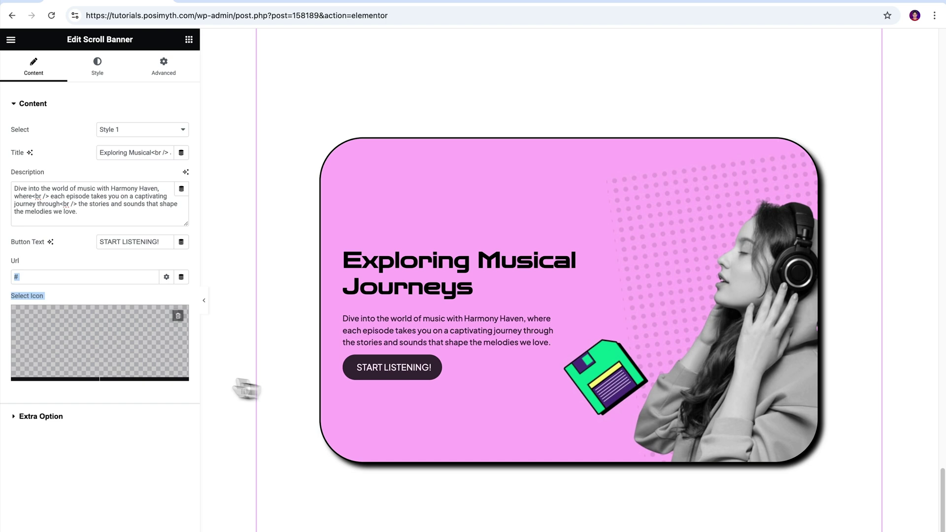
- Give the button the start-using-1.svg arrow icon via Upload SVG instead of the icon library
{"action": "mouse_move", "coordinate": [123, 355]}
{"action": "left_click", "coordinate": [65, 379]}
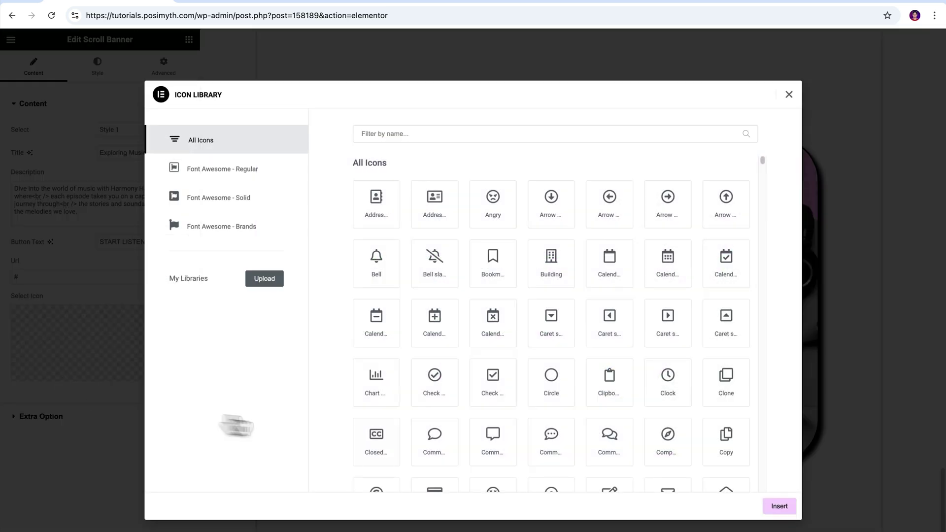
{"action": "scroll", "coordinate": [633, 312], "scroll_direction": "down", "scroll_amount": 10}
{"action": "left_click", "coordinate": [790, 94]}
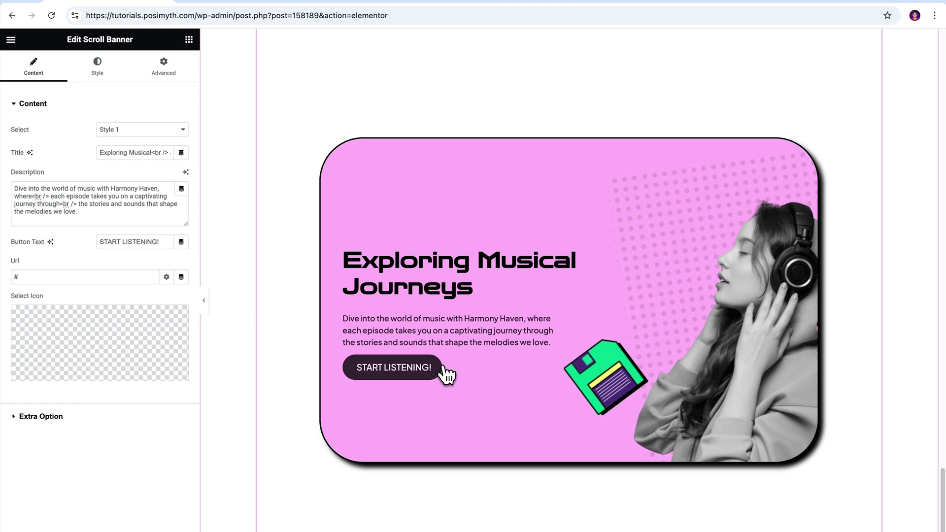
{"action": "mouse_move", "coordinate": [164, 386]}
{"action": "left_click", "coordinate": [148, 368]}
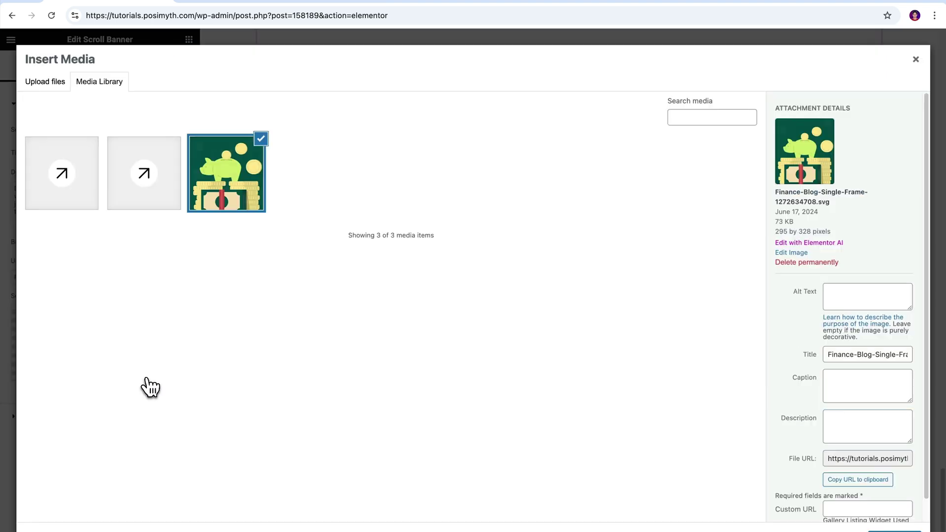
{"action": "left_click", "coordinate": [69, 207]}
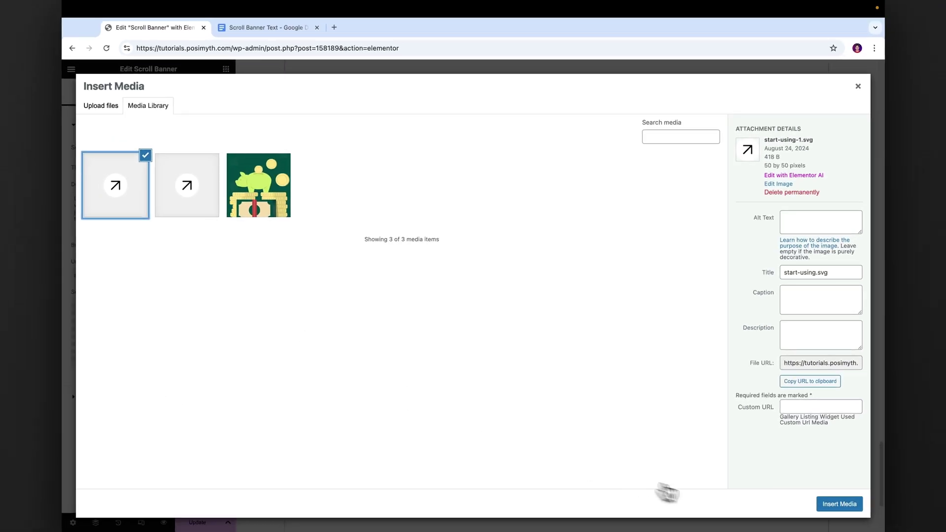
{"action": "left_click", "coordinate": [839, 503]}
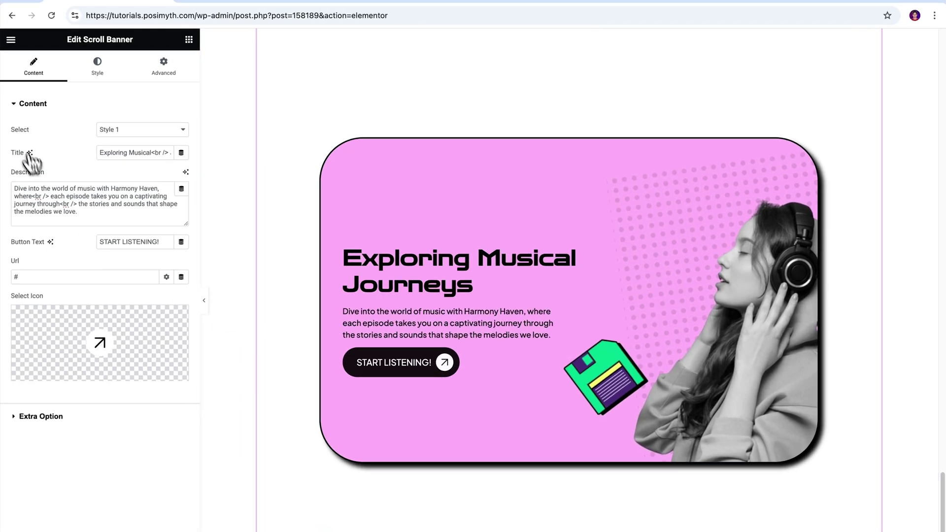
- Collapse the banner's Content section and expand its Extra Option panel
{"action": "left_click", "coordinate": [15, 105]}
{"action": "left_click", "coordinate": [15, 130]}
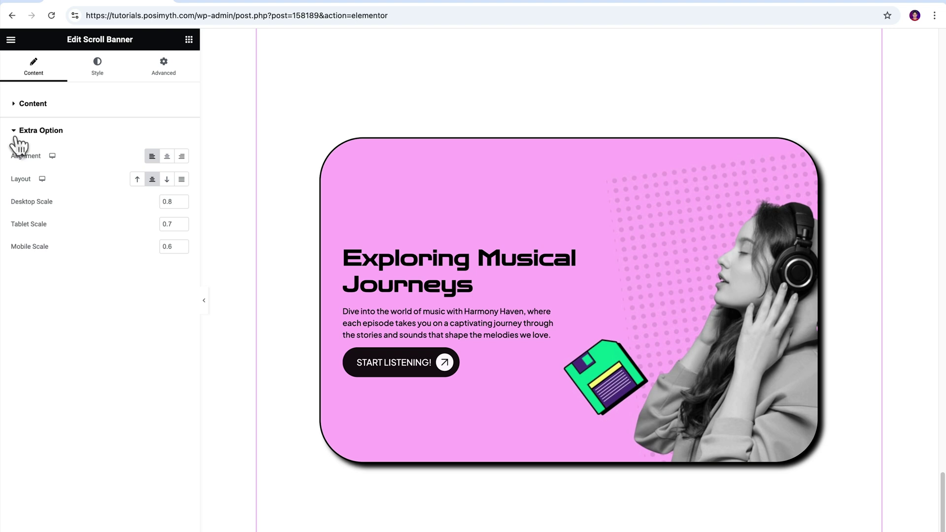
{"action": "left_click_drag", "start_coordinate": [10, 155], "coordinate": [46, 201]}
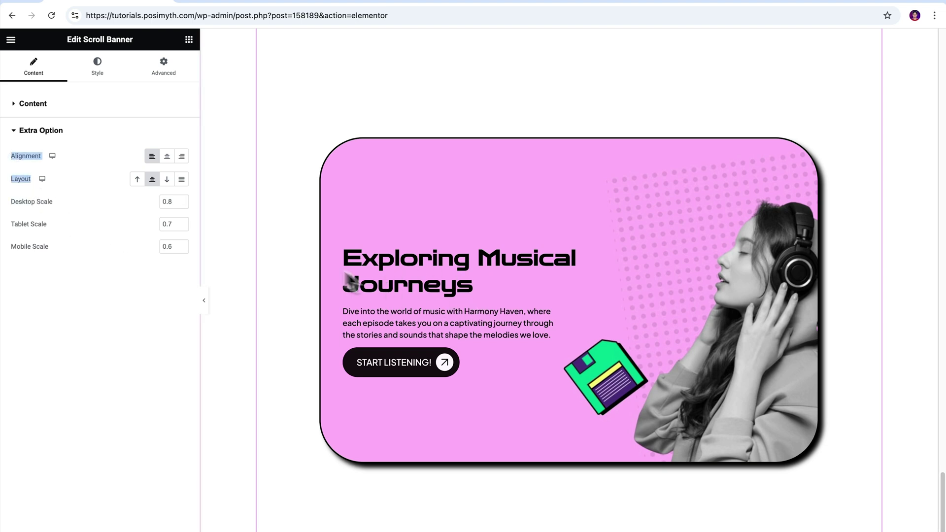
- Try Center and Right alignment, return to Left, and review scales 0.8, 0.7 and 0.6
{"action": "left_click", "coordinate": [167, 156]}
{"action": "left_click", "coordinate": [182, 157]}
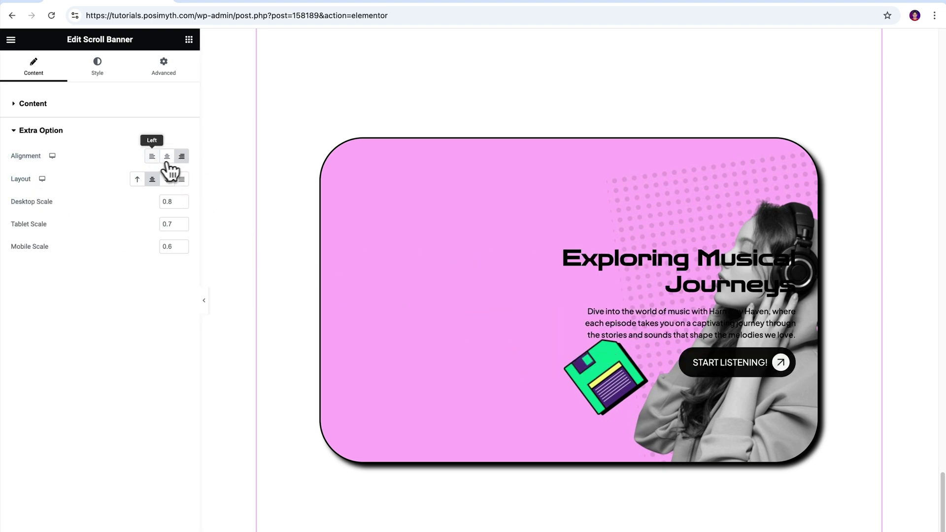
{"action": "left_click", "coordinate": [152, 157]}
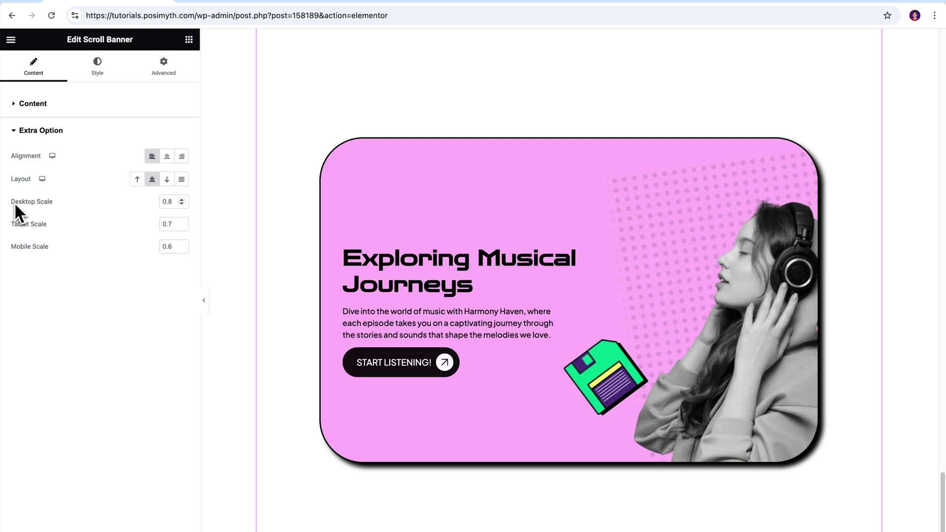
{"action": "left_click_drag", "start_coordinate": [10, 203], "coordinate": [52, 248]}
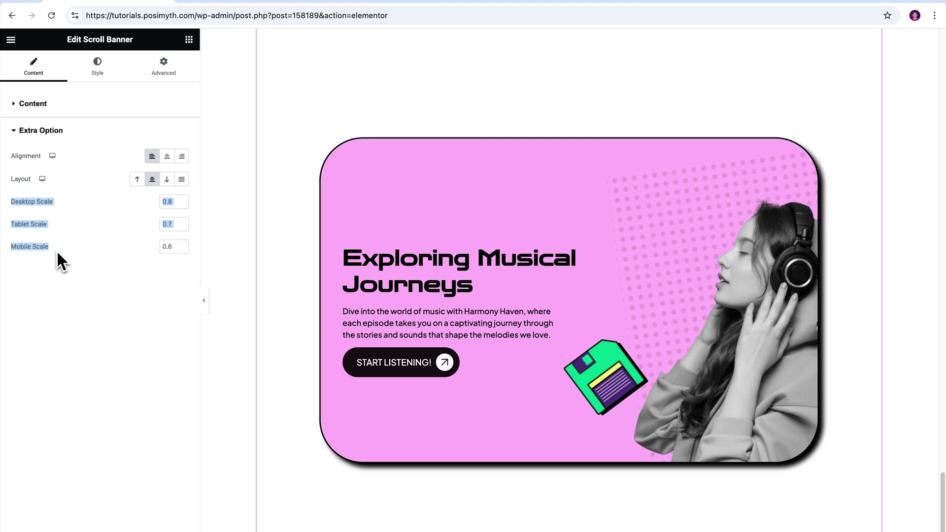
{"action": "left_click", "coordinate": [57, 250]}
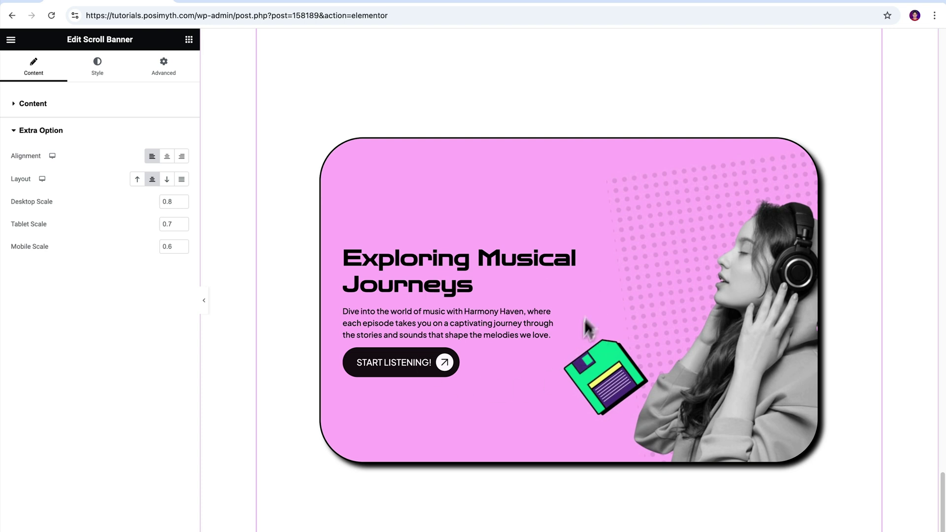
- Update the Scroll Banner page and scroll through its live preview of purple, blue and pink banners
{"action": "left_click", "coordinate": [198, 522]}
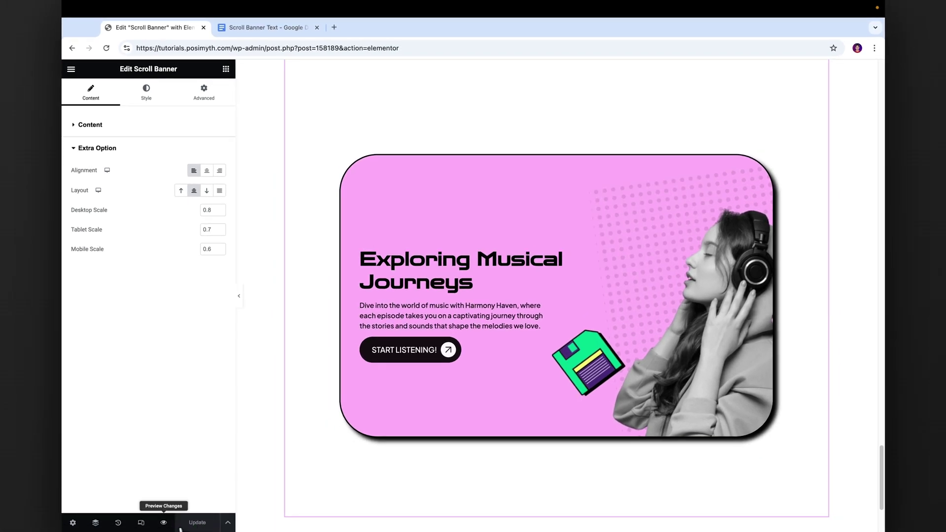
{"action": "left_click", "coordinate": [163, 522]}
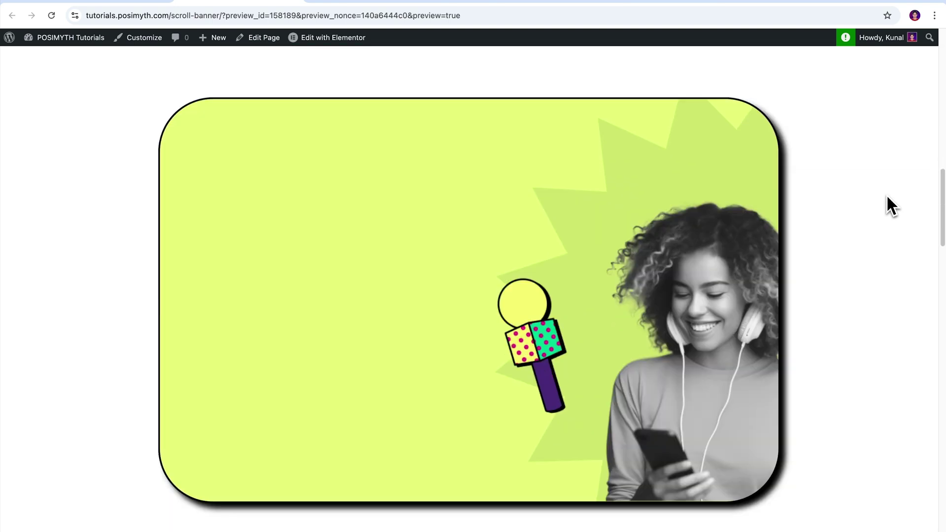
{"action": "scroll", "coordinate": [887, 197], "scroll_direction": "down", "scroll_amount": 10}
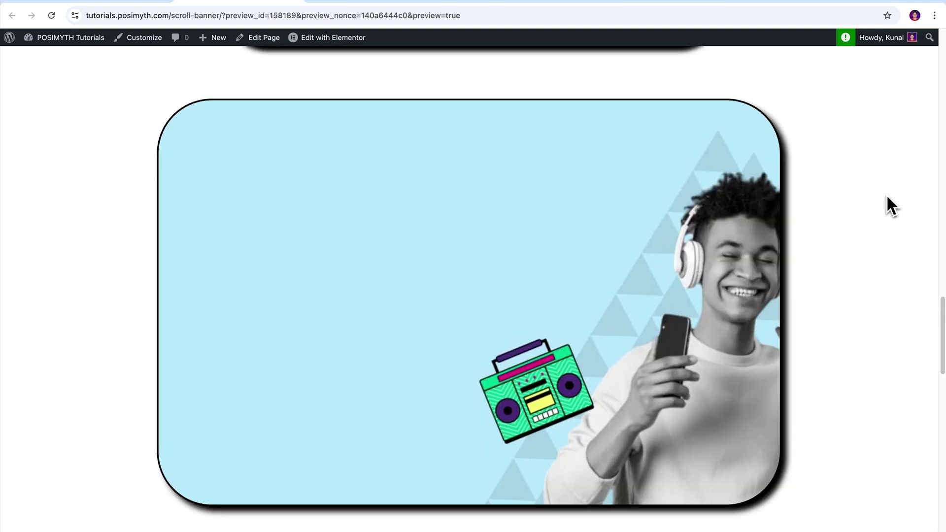
{"action": "scroll", "coordinate": [885, 193], "scroll_direction": "down", "scroll_amount": 5}
{"action": "scroll", "coordinate": [886, 194], "scroll_direction": "up", "scroll_amount": 15}
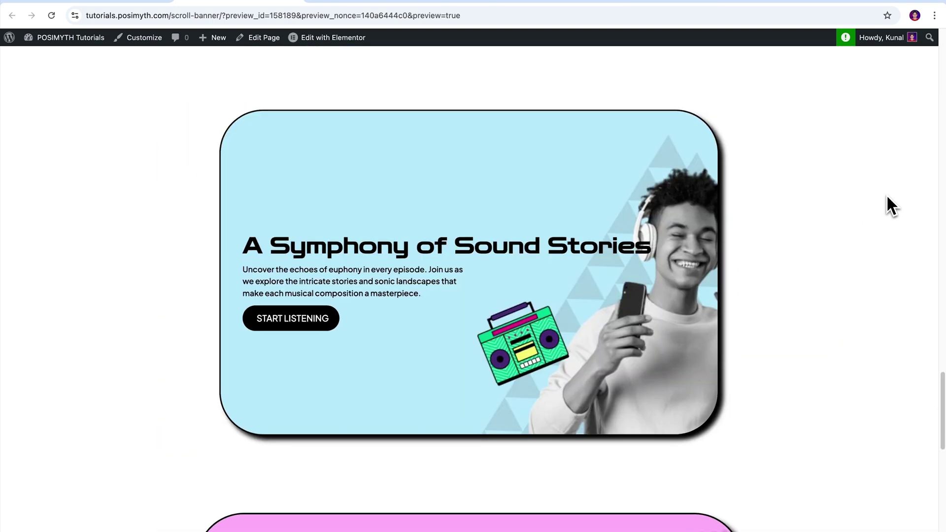
{"action": "scroll", "coordinate": [885, 195], "scroll_direction": "down", "scroll_amount": 10}
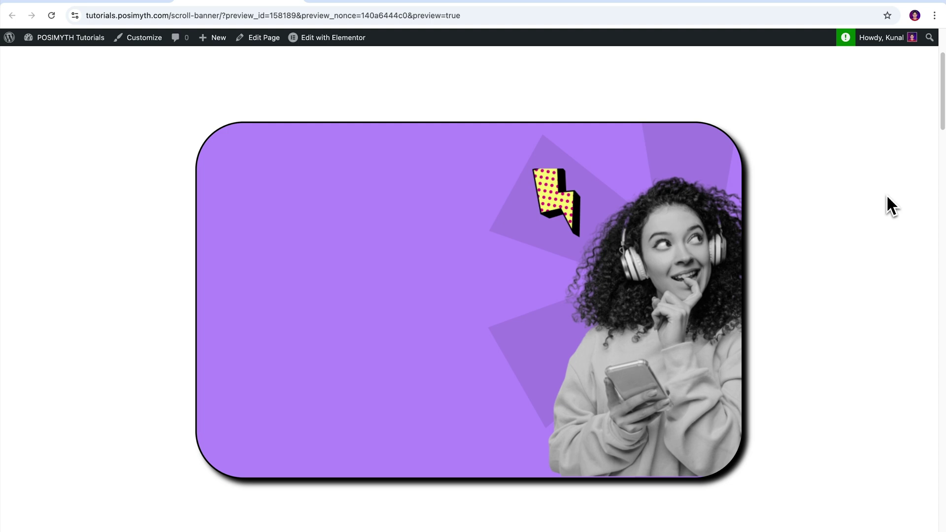
{"action": "scroll", "coordinate": [887, 197], "scroll_direction": "down", "scroll_amount": 10}
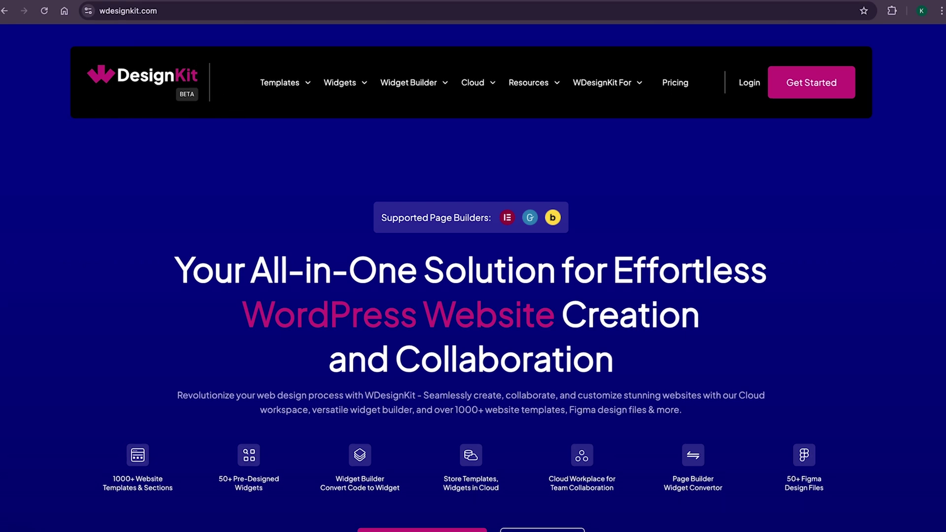
- Scroll the WDesignKit homepage and highlight the 2000+ Ready made Templates heading
{"action": "scroll", "coordinate": [472, 266], "scroll_direction": "down", "scroll_amount": 15}
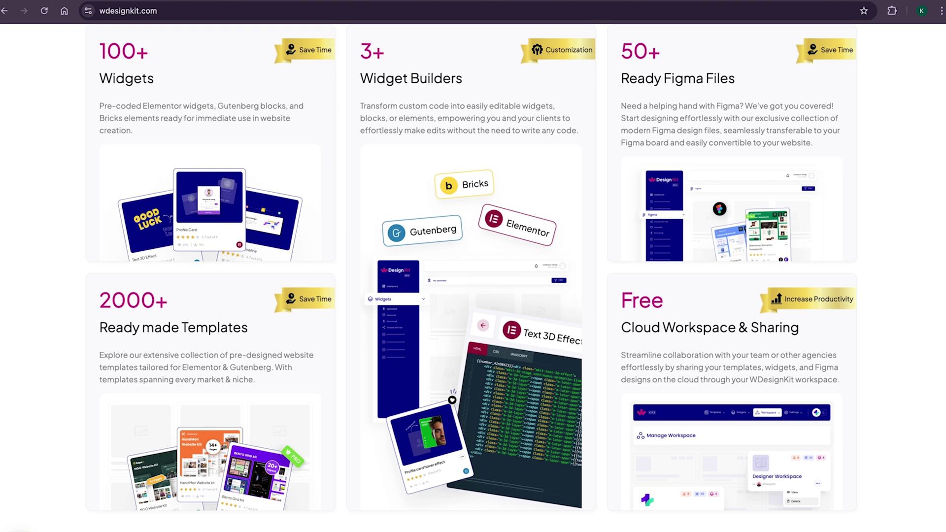
{"action": "scroll", "coordinate": [473, 266], "scroll_direction": "down", "scroll_amount": 10}
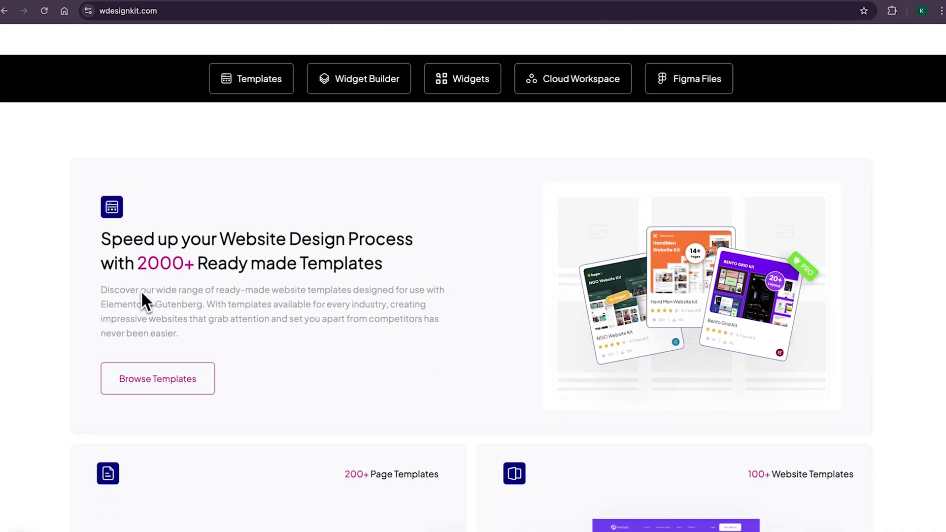
{"action": "left_click_drag", "start_coordinate": [138, 271], "coordinate": [380, 277]}
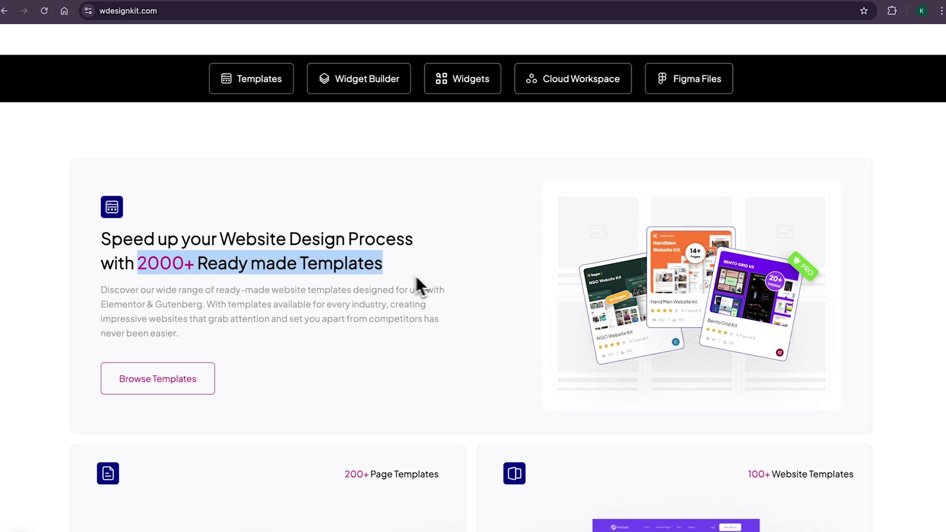
- Highlight the widget builder heading, then show the Widgets category's 100+ Widgets for All Page Builders
{"action": "scroll", "coordinate": [893, 246], "scroll_direction": "down", "scroll_amount": 10}
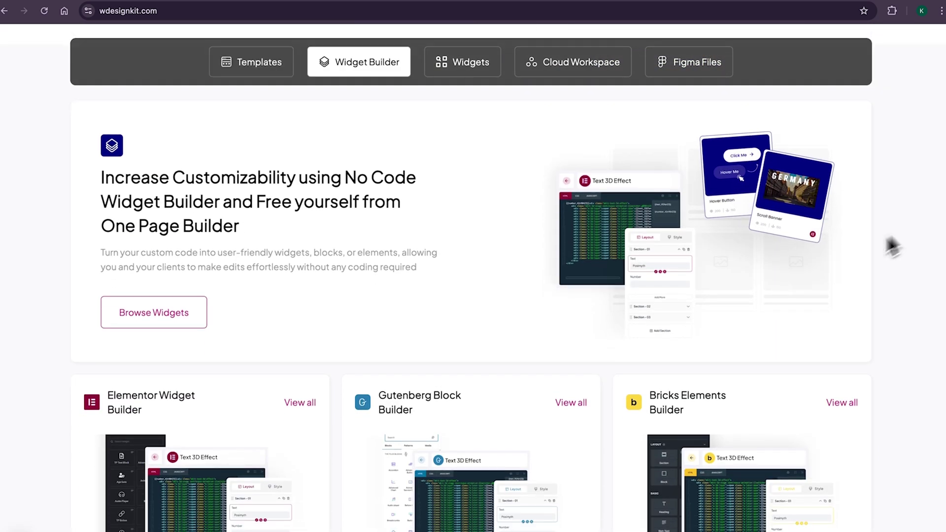
{"action": "left_click_drag", "start_coordinate": [100, 203], "coordinate": [249, 232]}
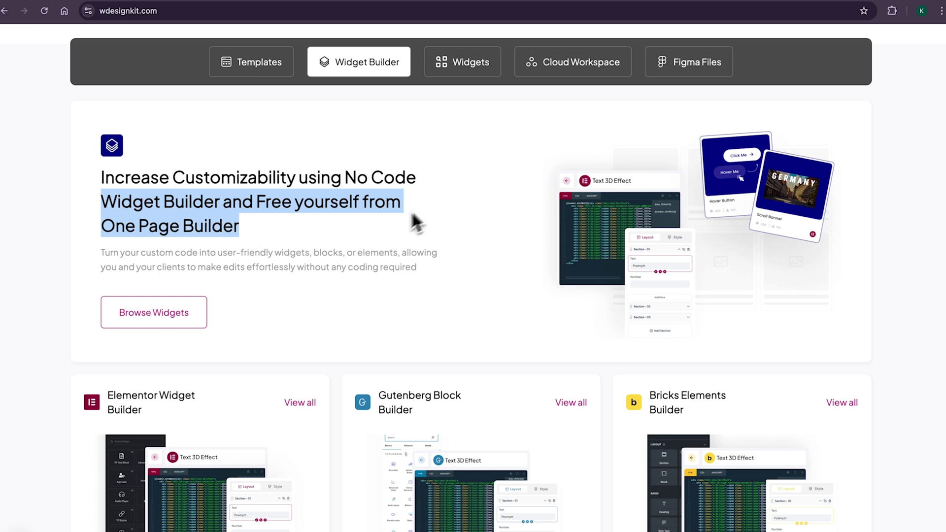
{"action": "left_click", "coordinate": [469, 78]}
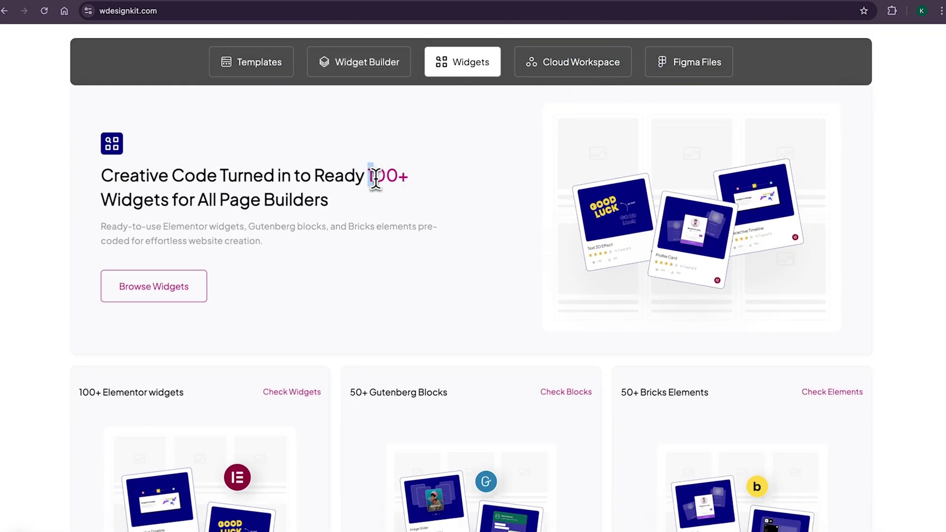
{"action": "left_click_drag", "start_coordinate": [368, 175], "coordinate": [391, 193]}
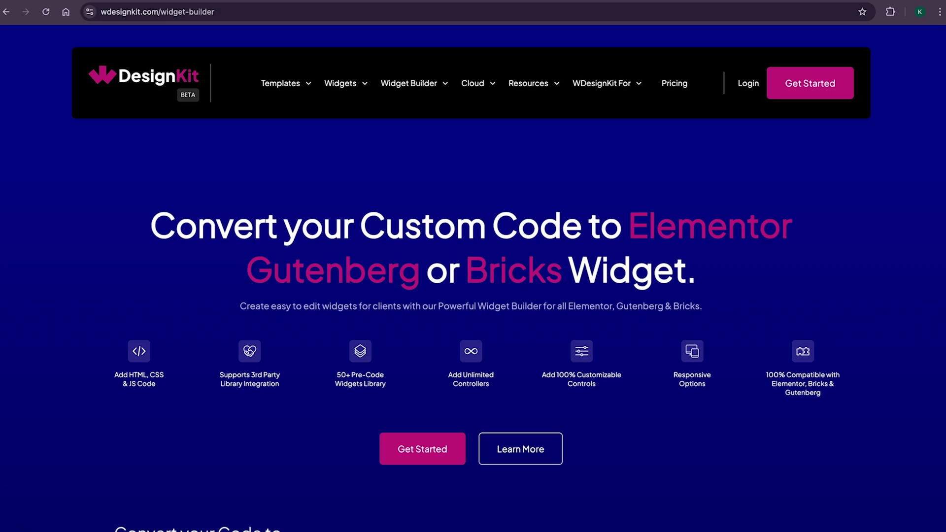
- Scroll up and down through the Widget Builder page
{"action": "scroll", "coordinate": [473, 278], "scroll_direction": "down", "scroll_amount": 15}
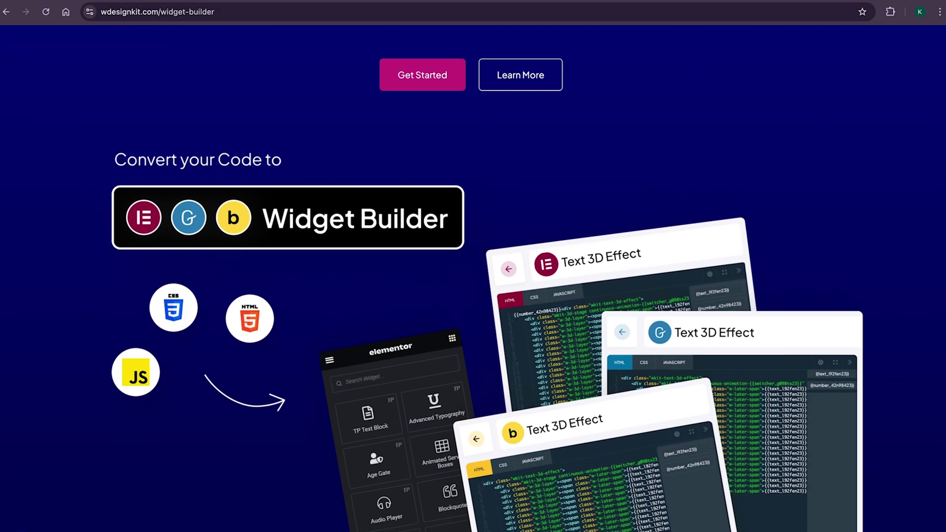
{"action": "scroll", "coordinate": [472, 278], "scroll_direction": "down", "scroll_amount": 6}
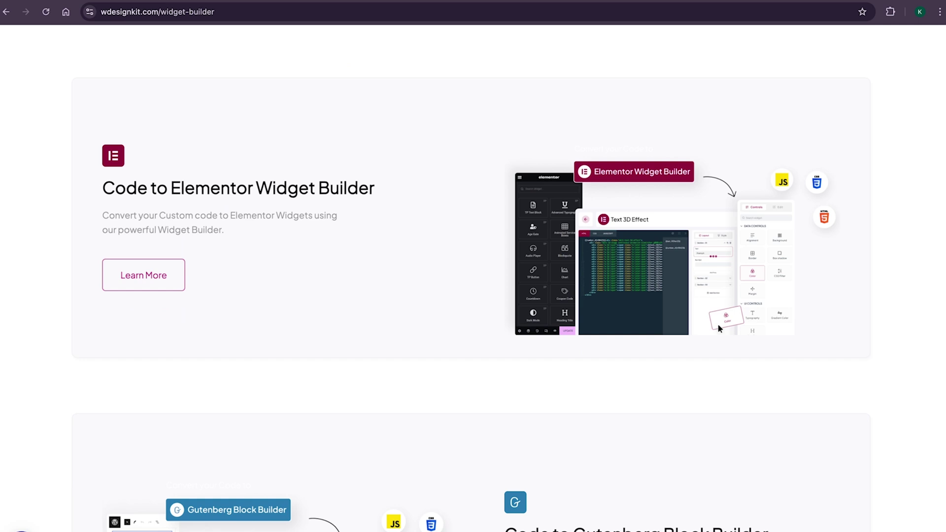
{"action": "scroll", "coordinate": [473, 278], "scroll_direction": "down", "scroll_amount": 7}
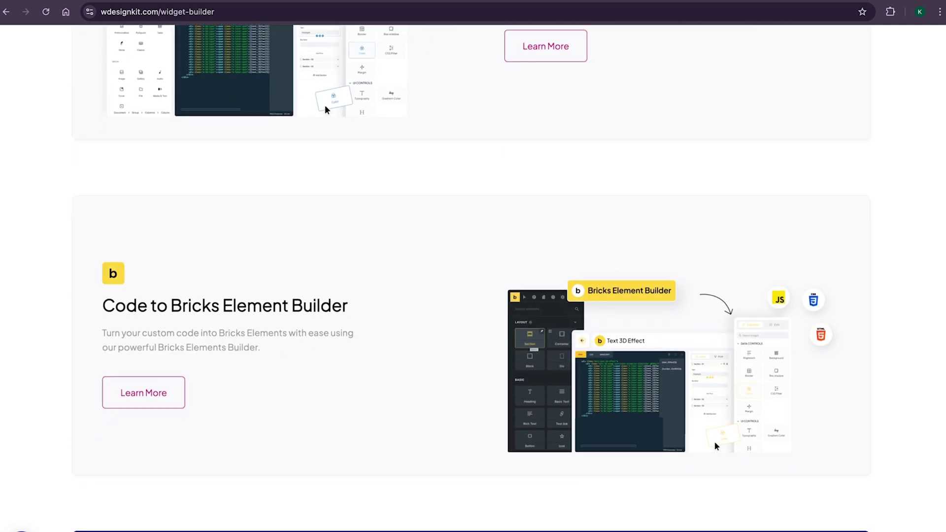
{"action": "scroll", "coordinate": [473, 278], "scroll_direction": "up", "scroll_amount": 1}
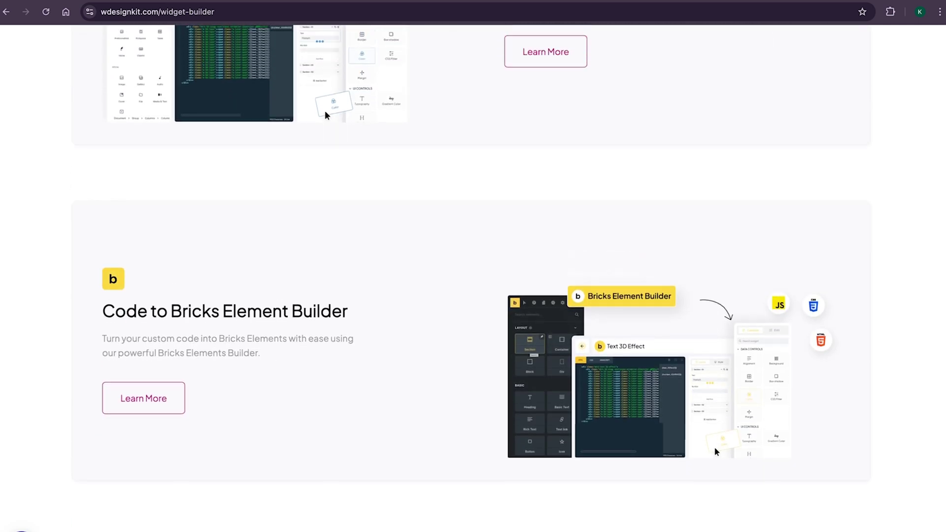
{"action": "scroll", "coordinate": [473, 278], "scroll_direction": "down", "scroll_amount": 18}
{"action": "scroll", "coordinate": [473, 278], "scroll_direction": "up", "scroll_amount": 7}
{"action": "scroll", "coordinate": [473, 278], "scroll_direction": "up", "scroll_amount": 2}
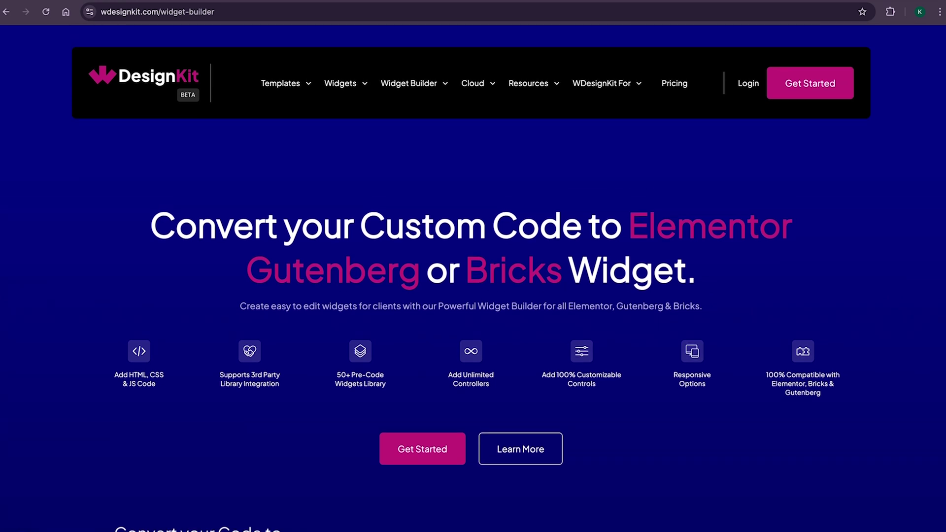
- Visit Cloud Workspace, highlight its Upload your Created Widgets and Collaborate with Clients & Team features, then return home
{"action": "mouse_move", "coordinate": [477, 90]}
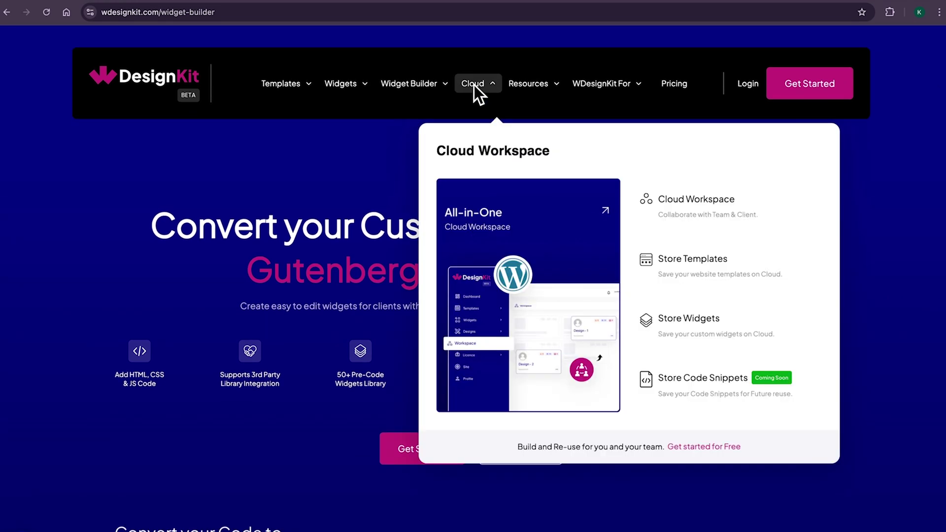
{"action": "left_click", "coordinate": [699, 207]}
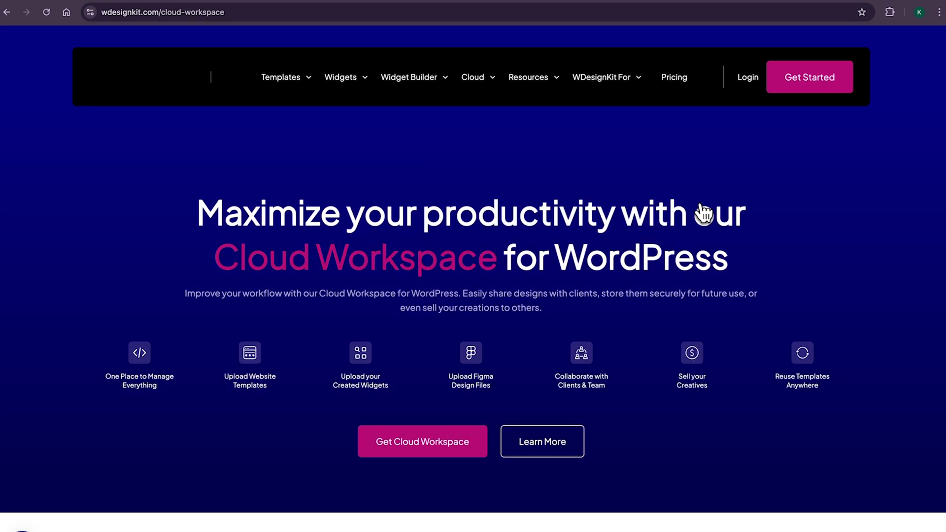
{"action": "left_click_drag", "start_coordinate": [342, 388], "coordinate": [372, 400]}
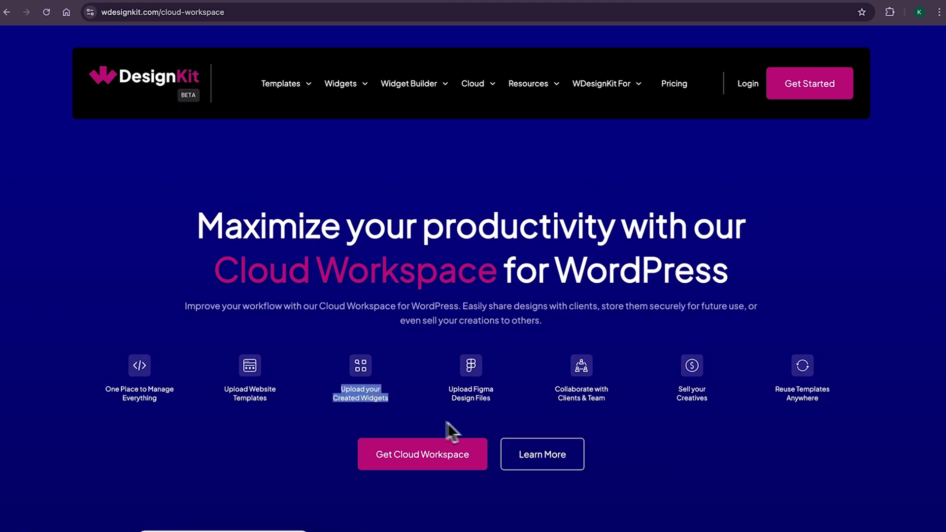
{"action": "left_click_drag", "start_coordinate": [554, 389], "coordinate": [569, 396]}
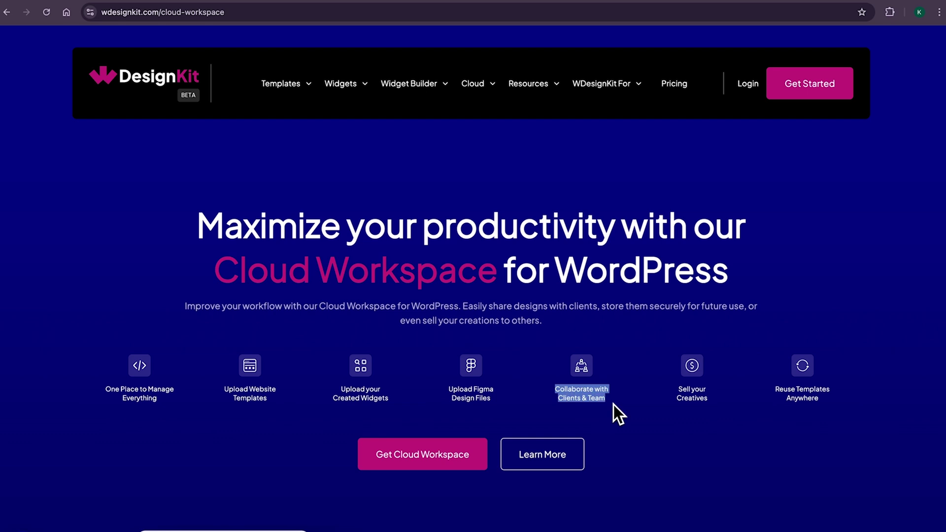
{"action": "left_click", "coordinate": [146, 88]}
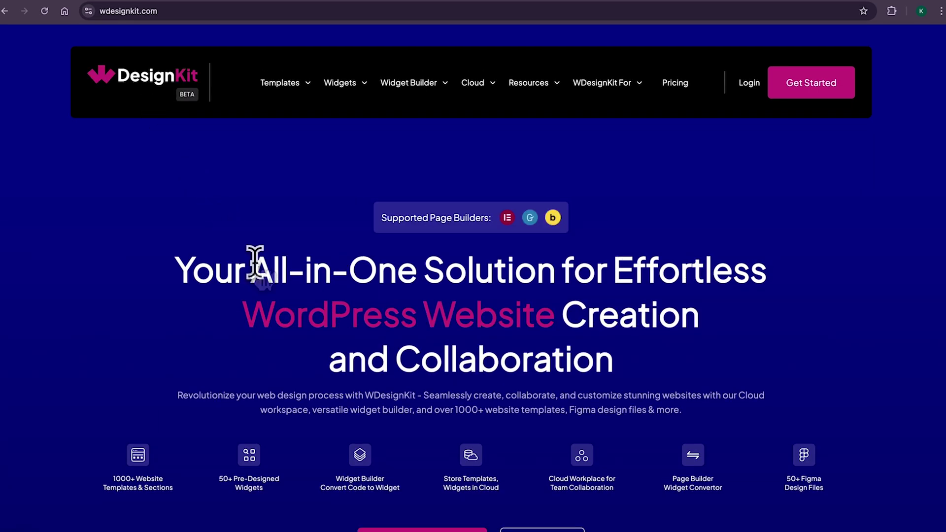
- Highlight the All-in-One Solution headline, then go to the WDesignKit Pricing page
{"action": "left_click_drag", "start_coordinate": [253, 266], "coordinate": [556, 280]}
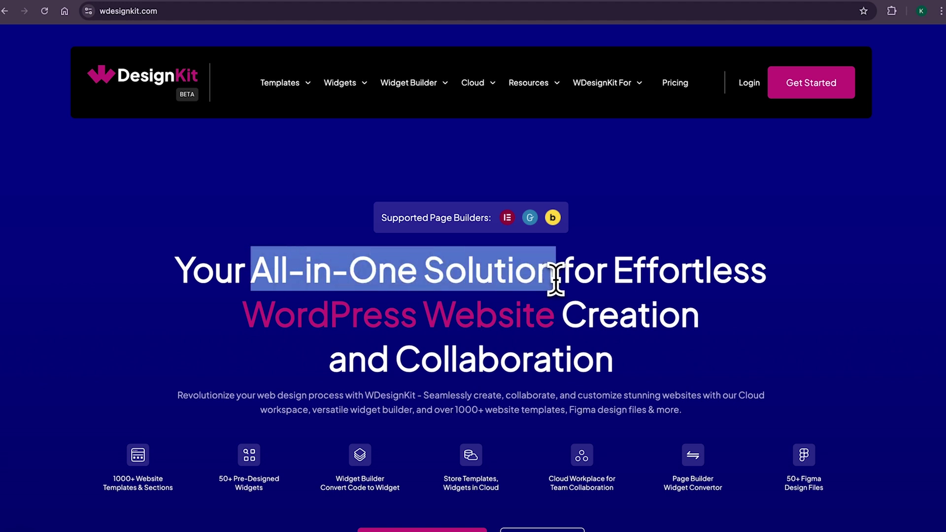
{"action": "left_click", "coordinate": [675, 82]}
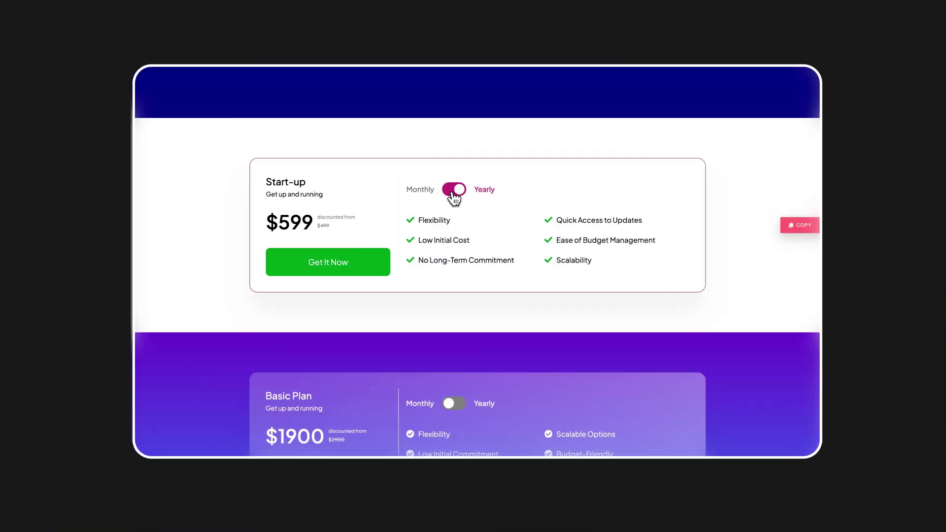
- Switch the Start-up plan to Monthly, and flip the Basic Plan to Yearly and back
{"action": "left_click", "coordinate": [454, 174]}
{"action": "scroll", "coordinate": [462, 191], "scroll_direction": "down", "scroll_amount": 4}
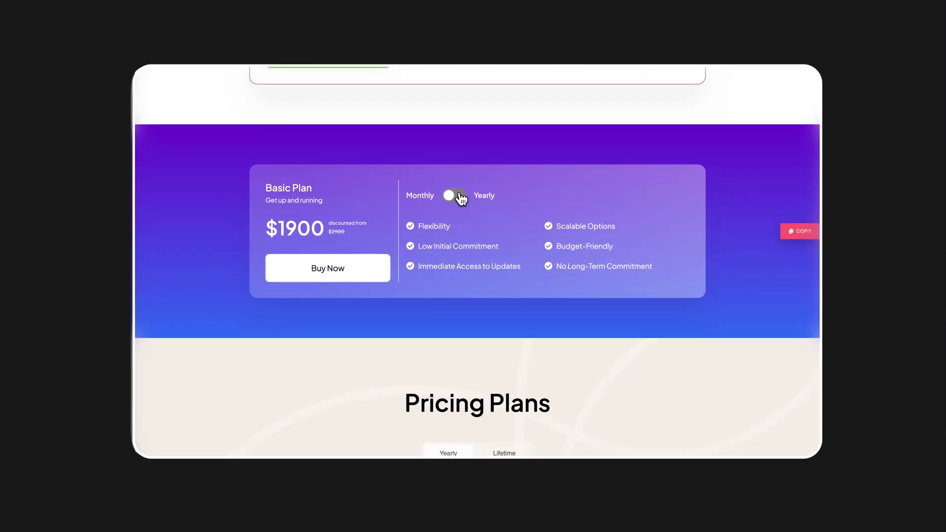
{"action": "left_click", "coordinate": [457, 195]}
{"action": "left_click", "coordinate": [457, 195]}
{"action": "scroll", "coordinate": [458, 198], "scroll_direction": "down", "scroll_amount": 6}
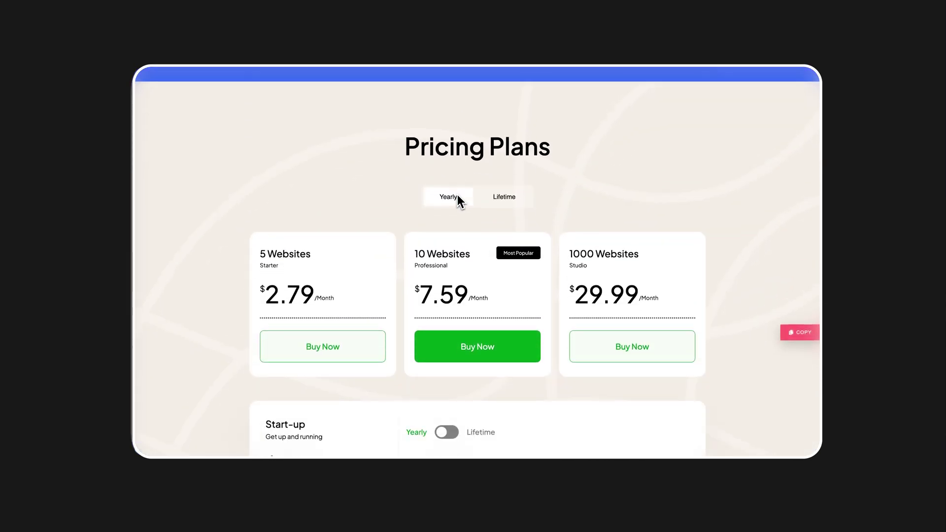
- Show Lifetime then Yearly prices, and toggle the Start-up card to Lifetime and back to Yearly at $399
{"action": "left_click", "coordinate": [495, 164]}
{"action": "left_click", "coordinate": [449, 160]}
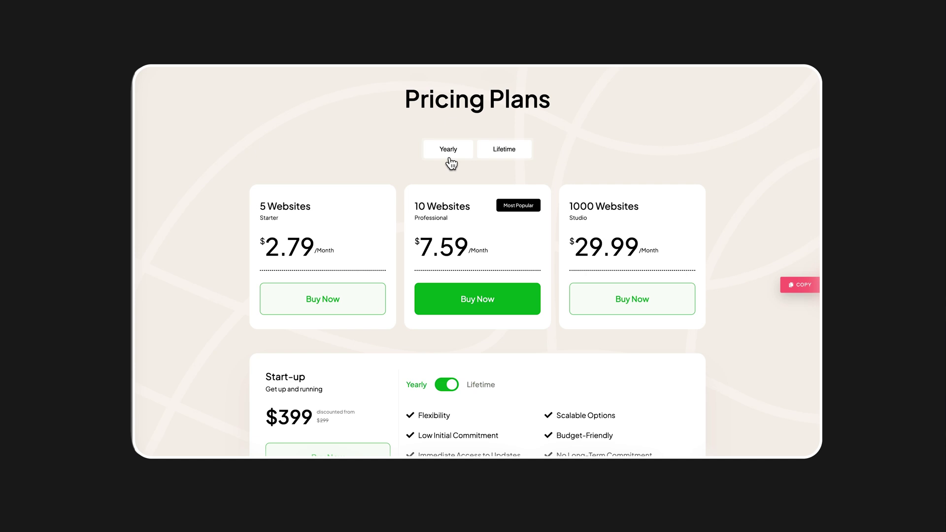
{"action": "scroll", "coordinate": [449, 158], "scroll_direction": "down", "scroll_amount": 2}
{"action": "scroll", "coordinate": [450, 160], "scroll_direction": "down", "scroll_amount": 2}
{"action": "left_click", "coordinate": [447, 178]}
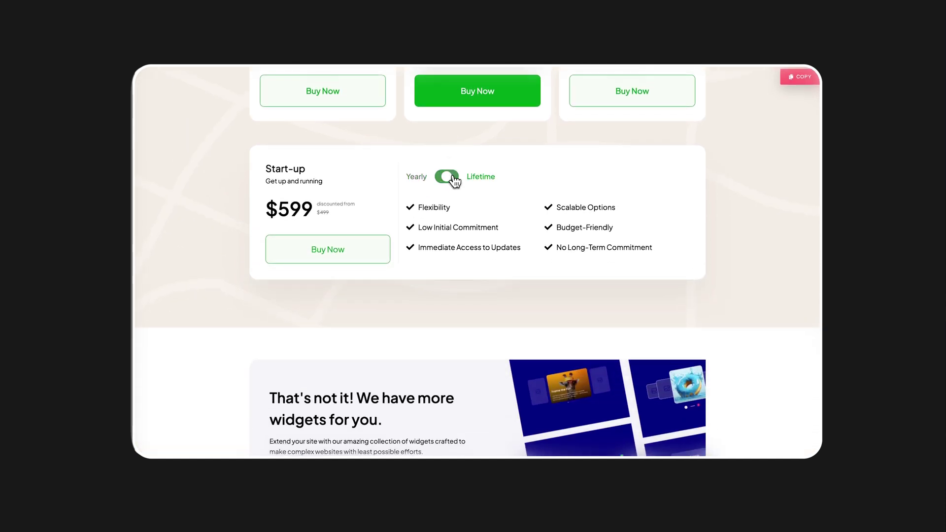
{"action": "left_click", "coordinate": [445, 181]}
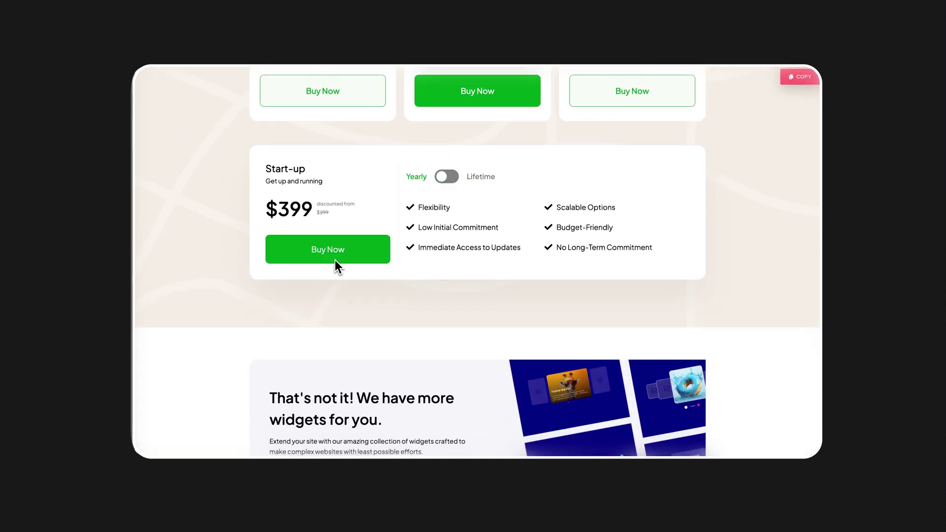